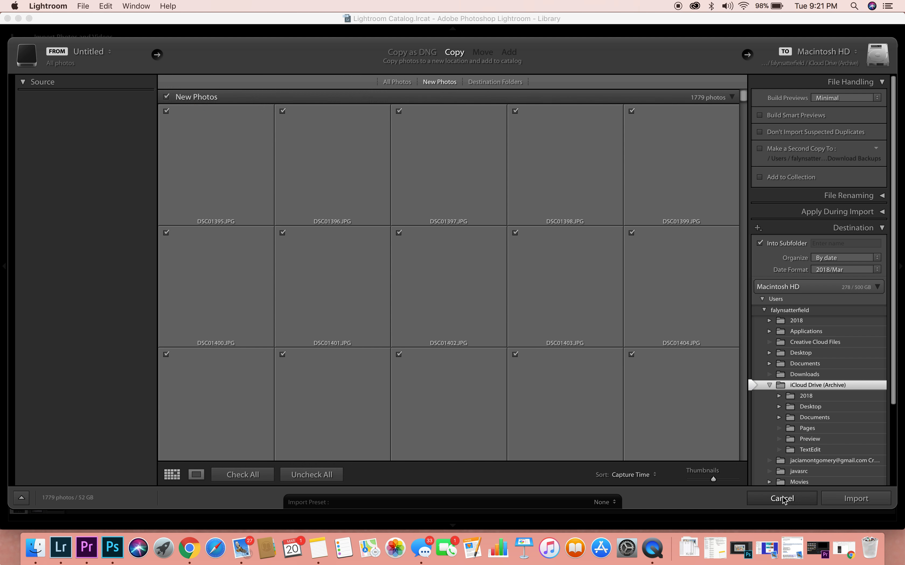
Dismiss the pending photo import and open DSC02487.ARW in the Develop module in full-screen view
left_click(782, 500)
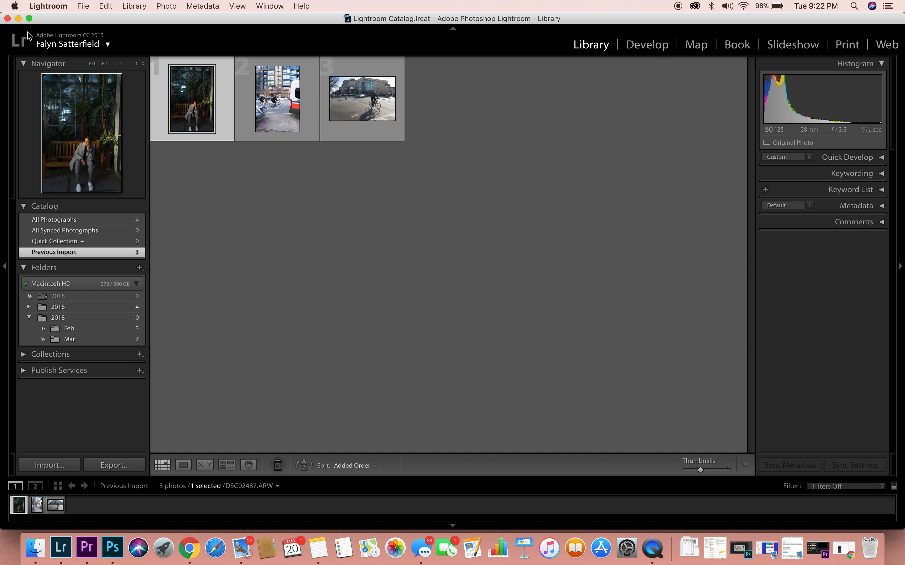
left_click(29, 20)
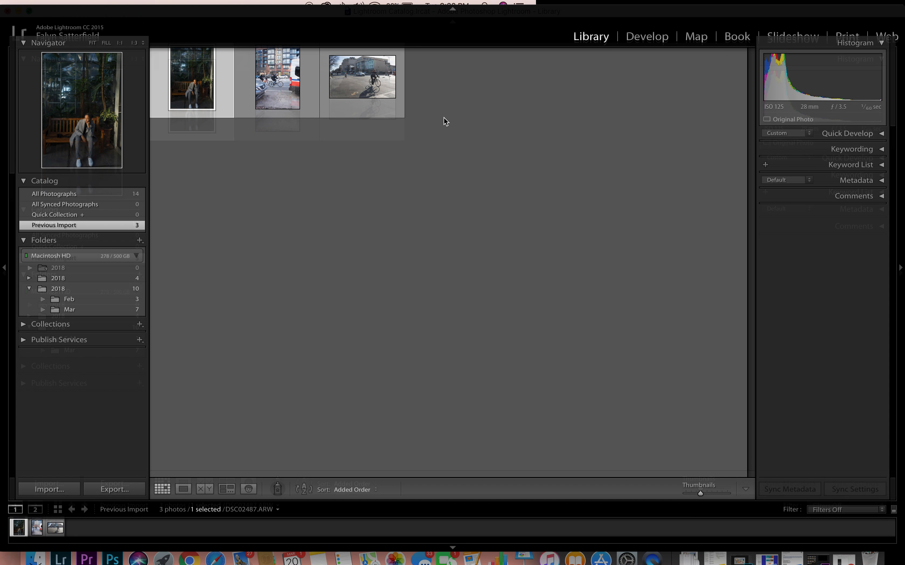
left_click(656, 23)
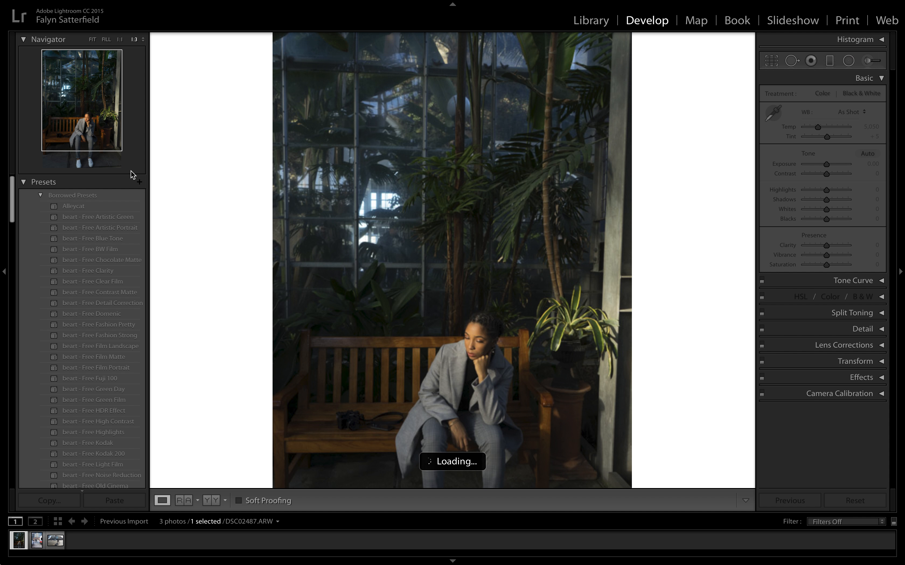
Collapse the presets list and show the histogram for the bench portrait
left_click(23, 184)
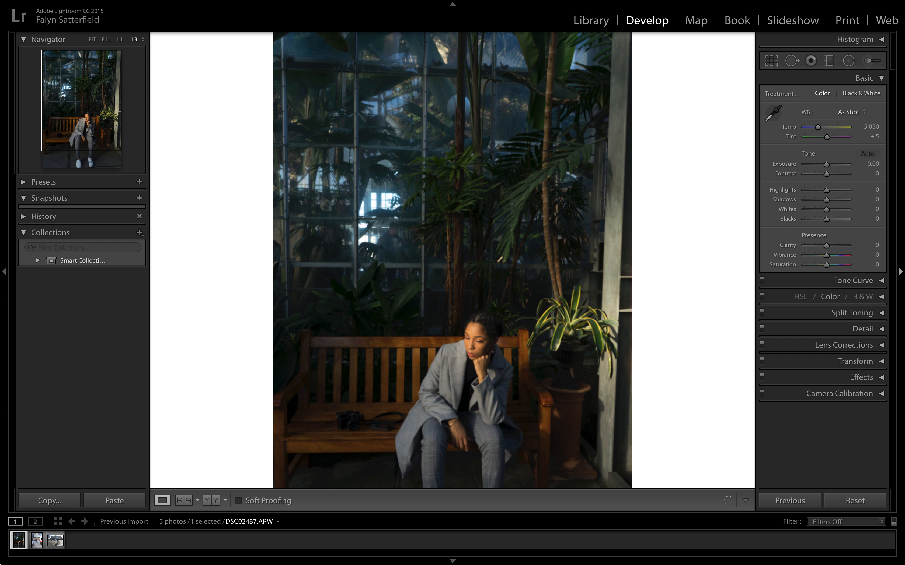
left_click(882, 40)
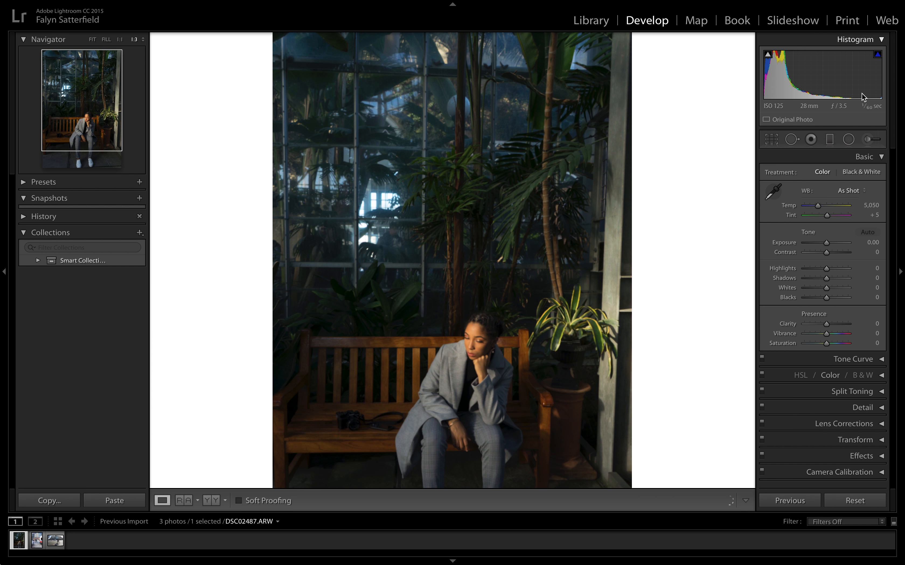
left_click(882, 158)
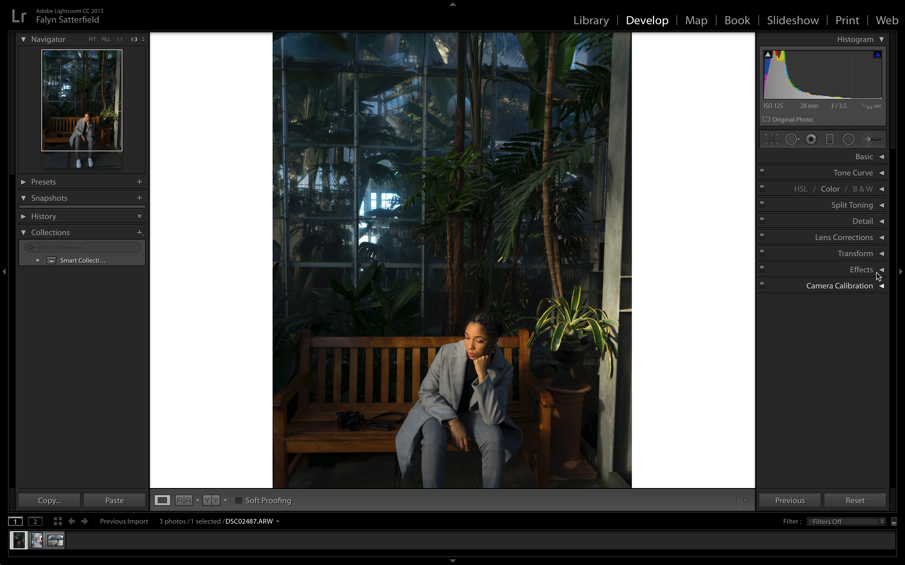
left_click(881, 157)
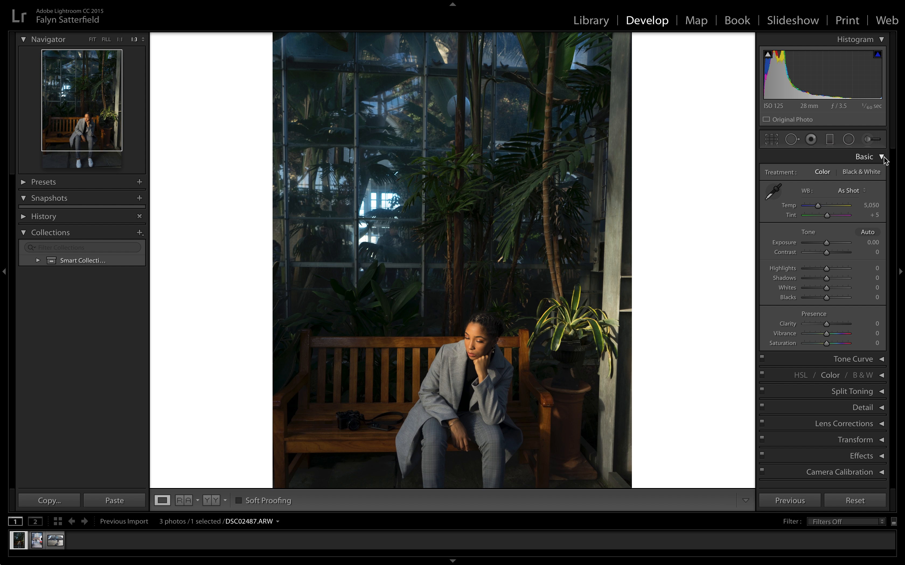
left_click(881, 157)
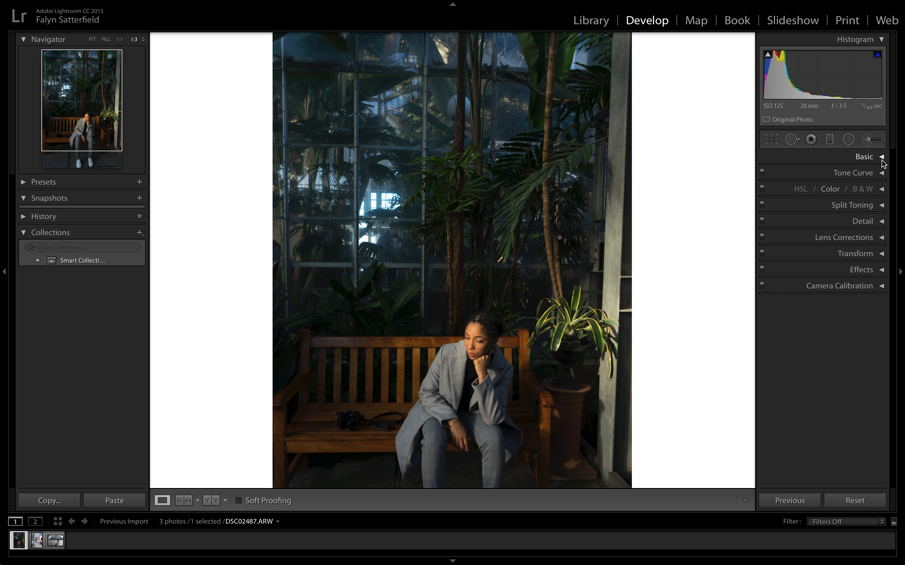
left_click(873, 161)
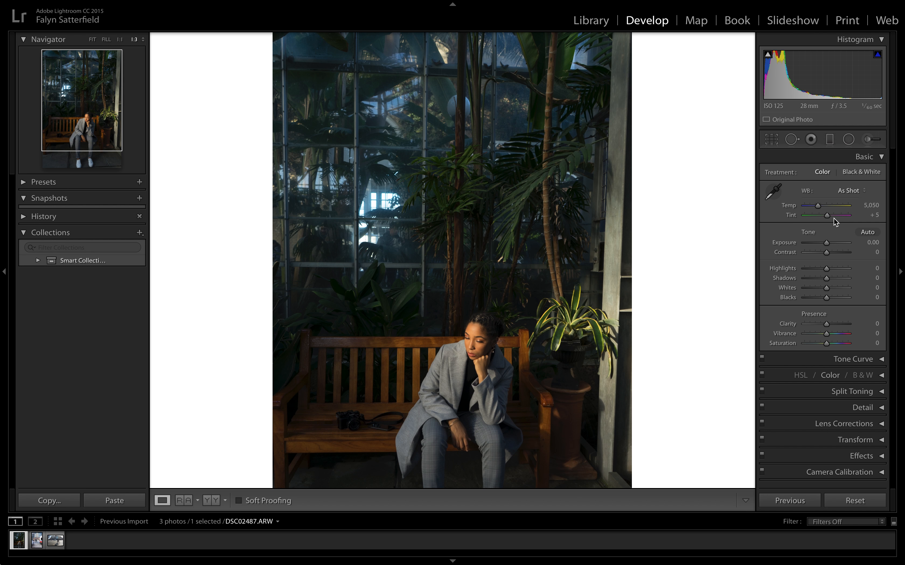
Set the portrait's white balance to a temperature of 5,689 and a tint of +6, with the whole photo fitted in view
mouse_move(120, 3)
mouse_move(818, 208)
left_mouse_down()
mouse_move(839, 208)
mouse_move(811, 210)
mouse_move(820, 205)
left_mouse_up()
left_click_drag(819, 205, 817, 205)
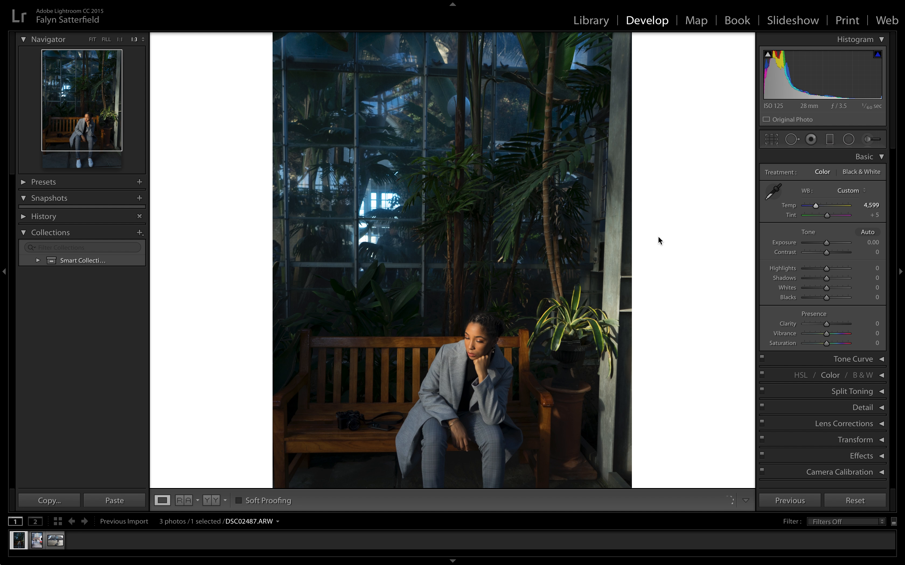
left_click(93, 39)
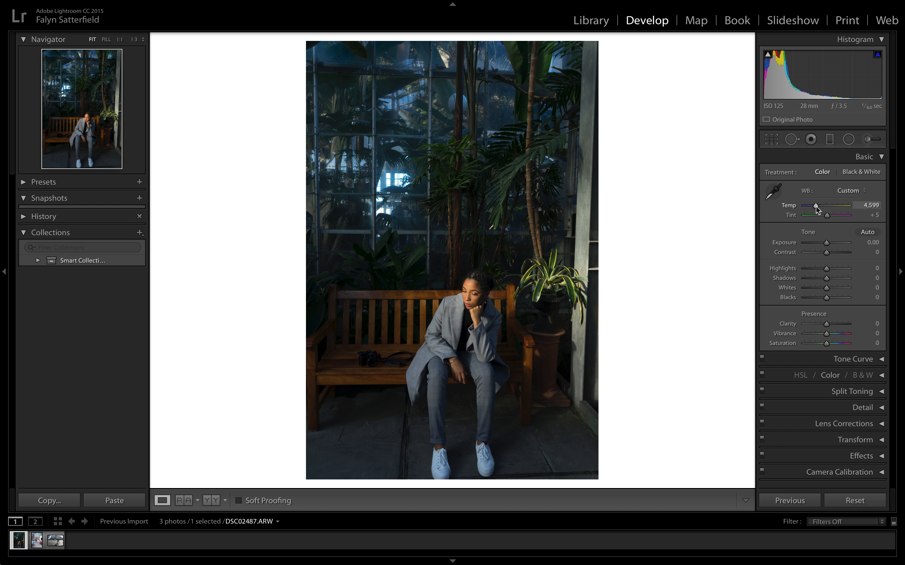
left_click_drag(816, 206, 821, 206)
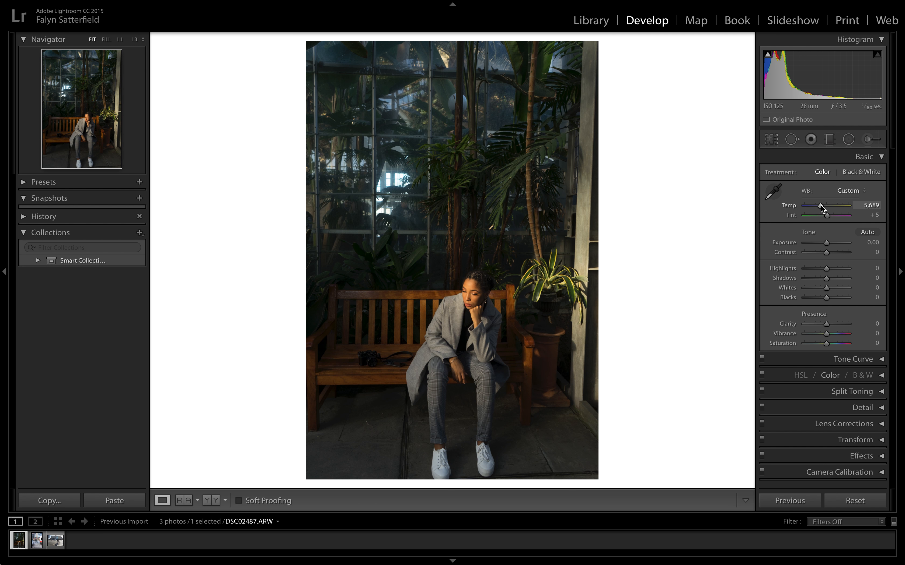
left_click_drag(828, 212, 826, 213)
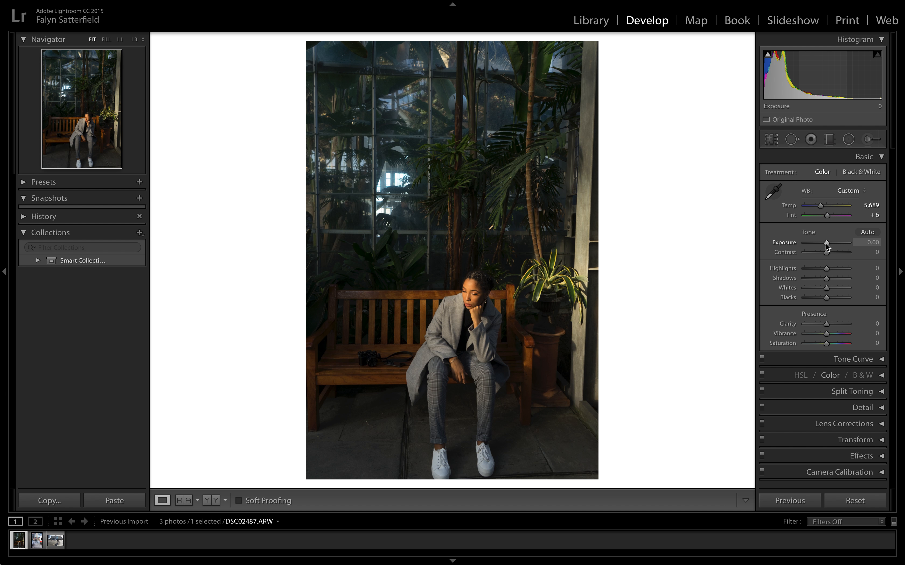
Darken the portrait to an exposure of −0.55 and raise its contrast to +32
left_click_drag(826, 243, 823, 243)
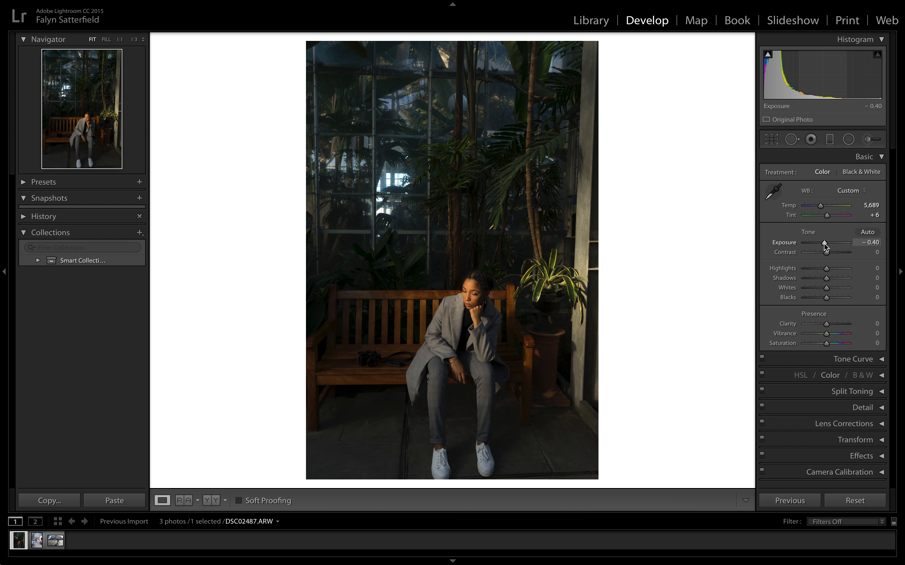
left_click_drag(824, 243, 828, 242)
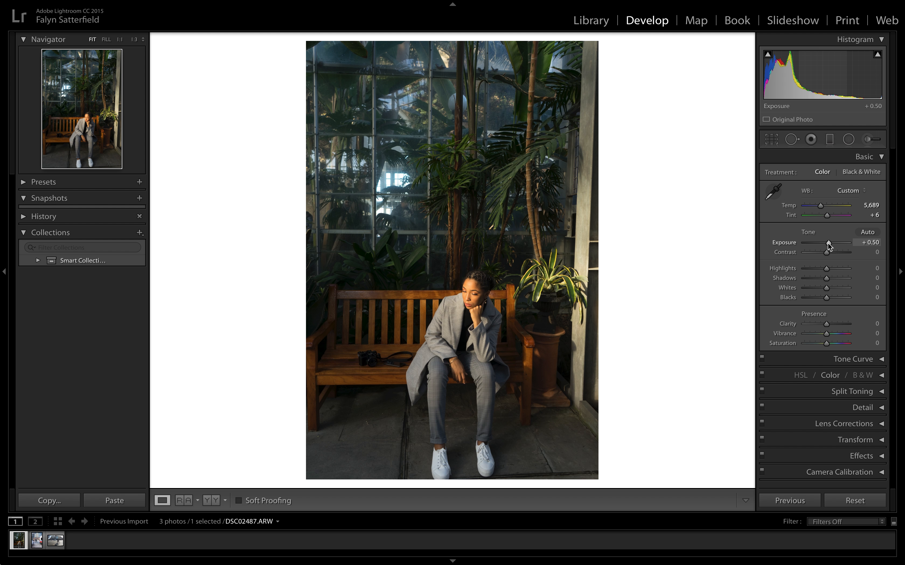
left_click_drag(827, 242, 824, 242)
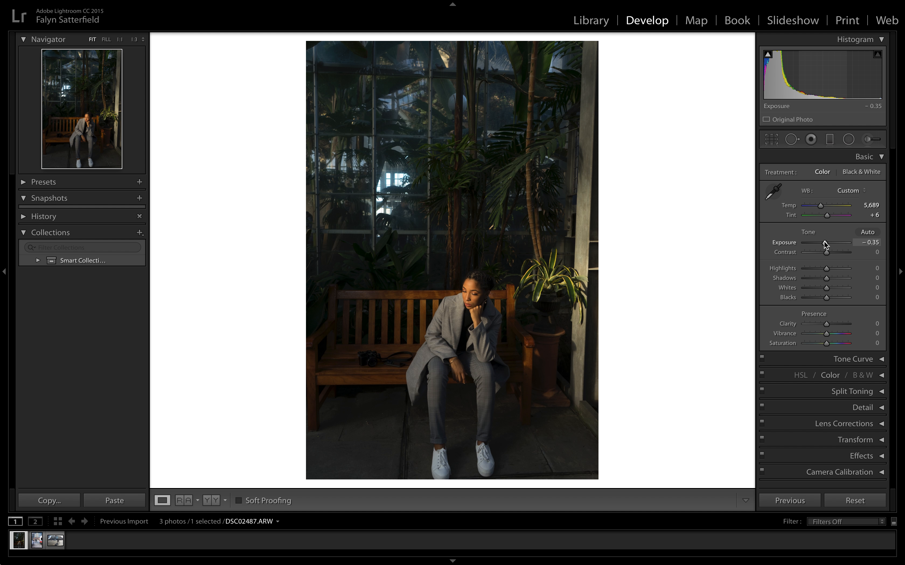
left_click_drag(823, 242, 823, 243)
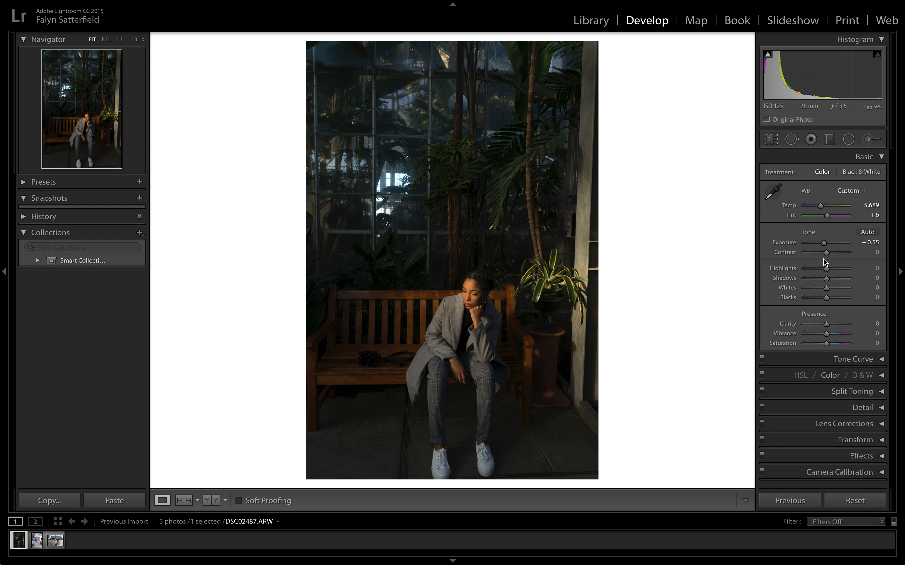
left_click_drag(828, 255, 834, 255)
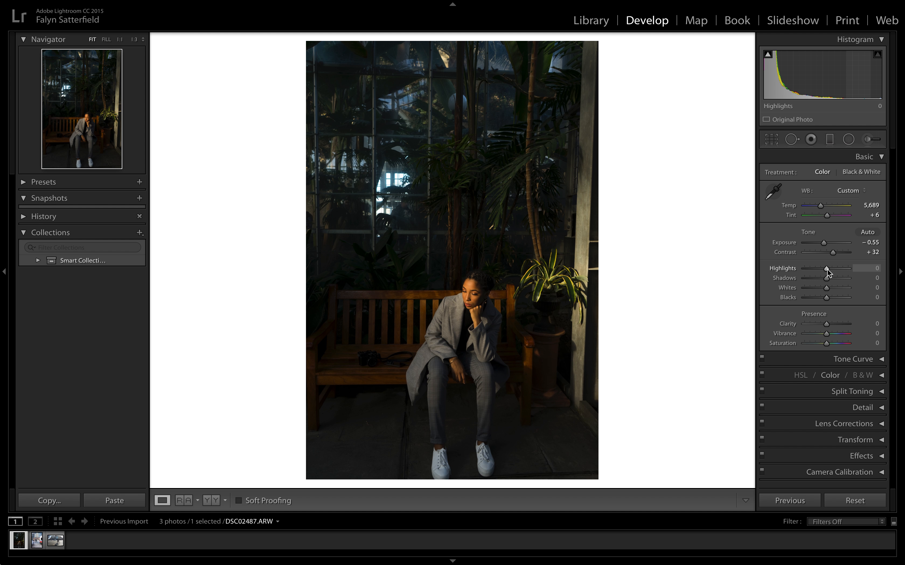
Set the highlights to −7 and the shadows to −27
mouse_move(827, 268)
left_mouse_down()
mouse_move(835, 269)
mouse_move(814, 268)
mouse_move(824, 268)
left_mouse_up()
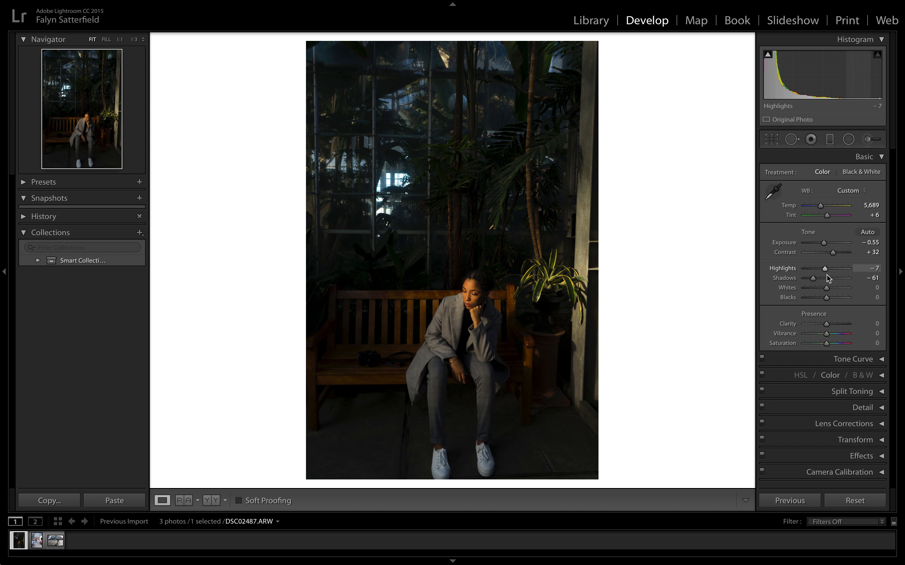
left_click_drag(826, 278, 866, 284)
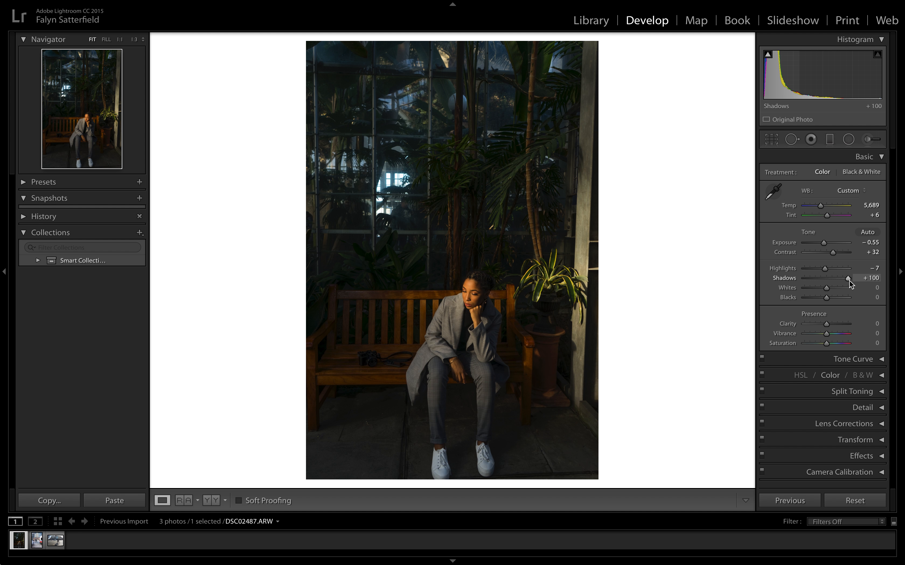
left_click_drag(848, 278, 821, 284)
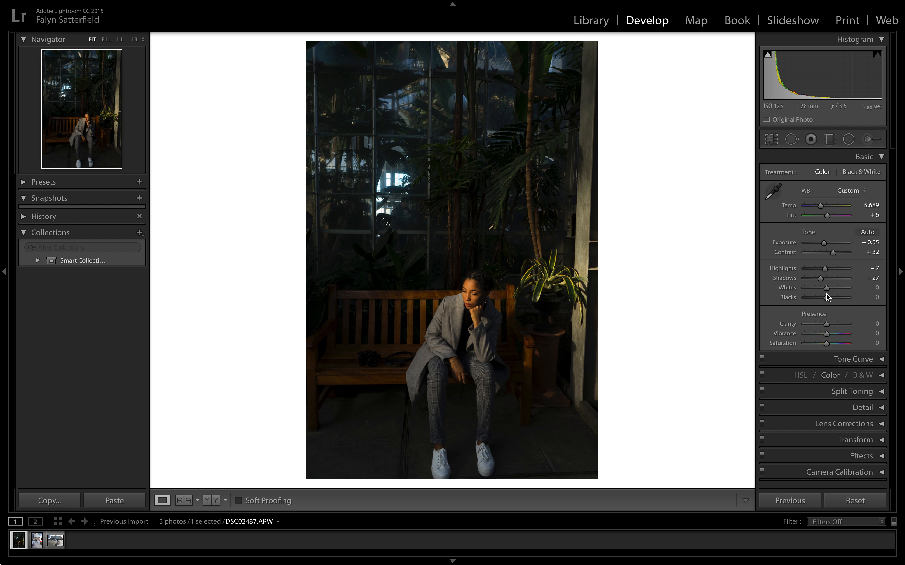
Try raising the whites to +23, and reset them to 0
mouse_move(826, 289)
left_mouse_down()
mouse_move(839, 288)
mouse_move(831, 289)
left_mouse_up()
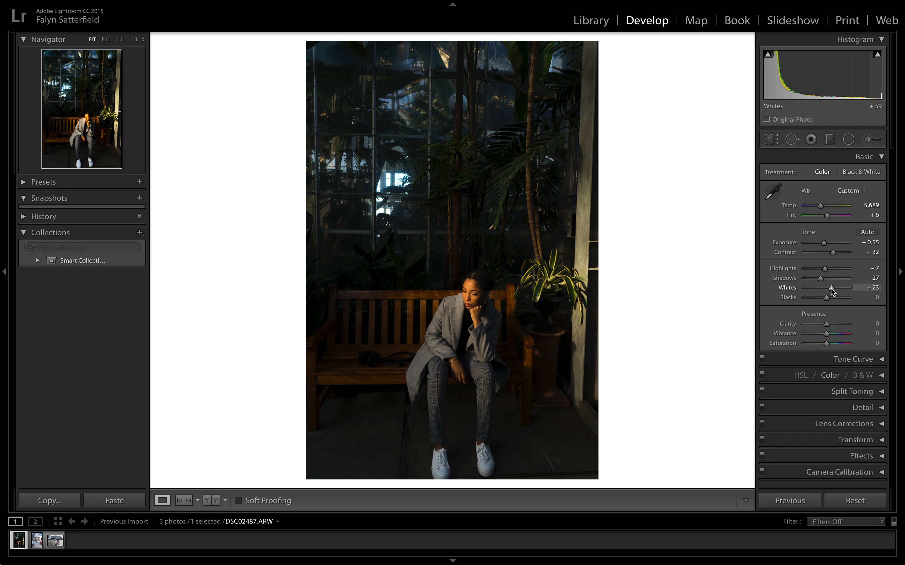
left_click(870, 288)
type("0")
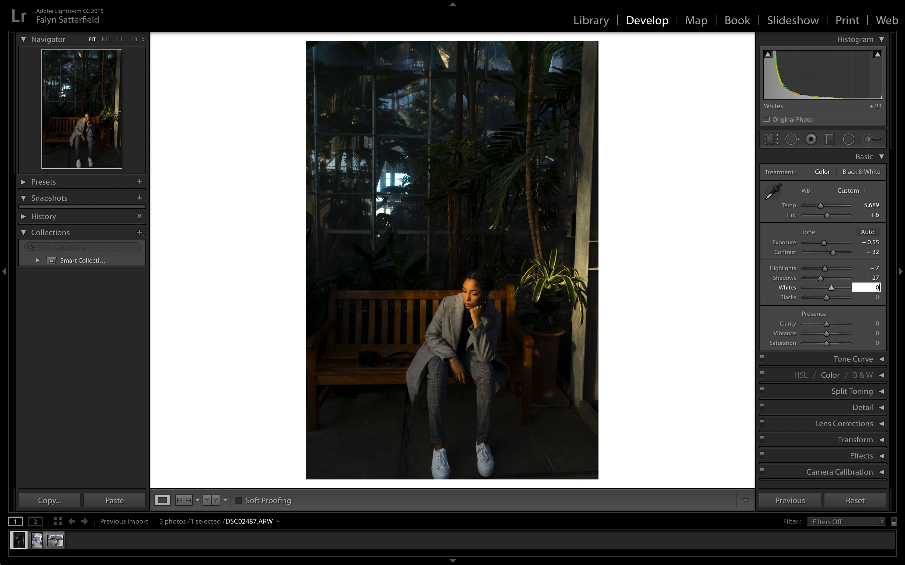
key("Return")
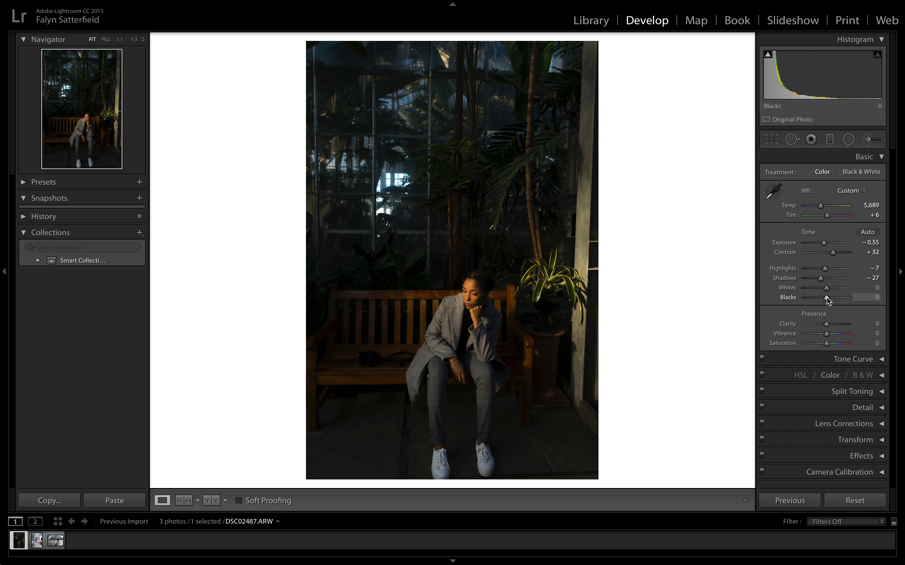
Set the blacks to +4 and the clarity to +7, and collapse the basic adjustments
left_click_drag(826, 297, 826, 298)
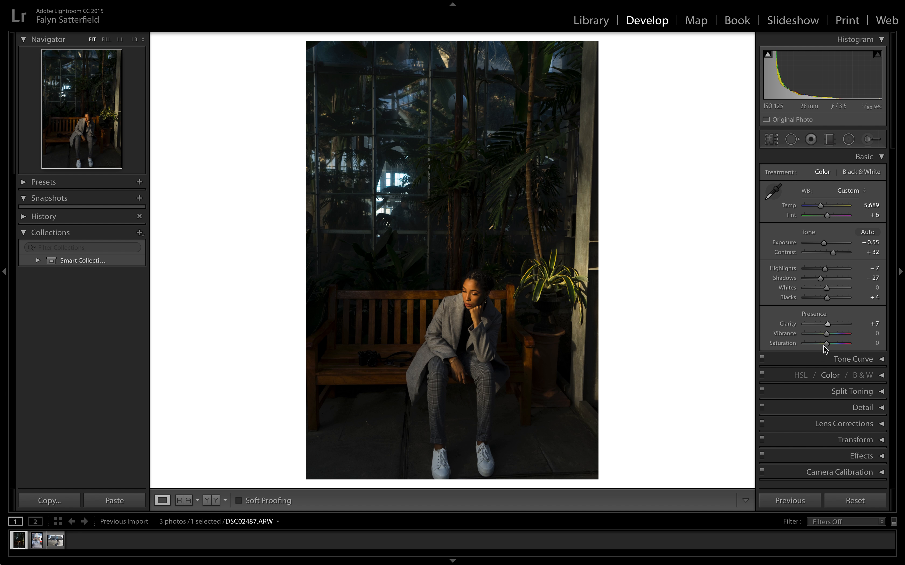
left_click(879, 157)
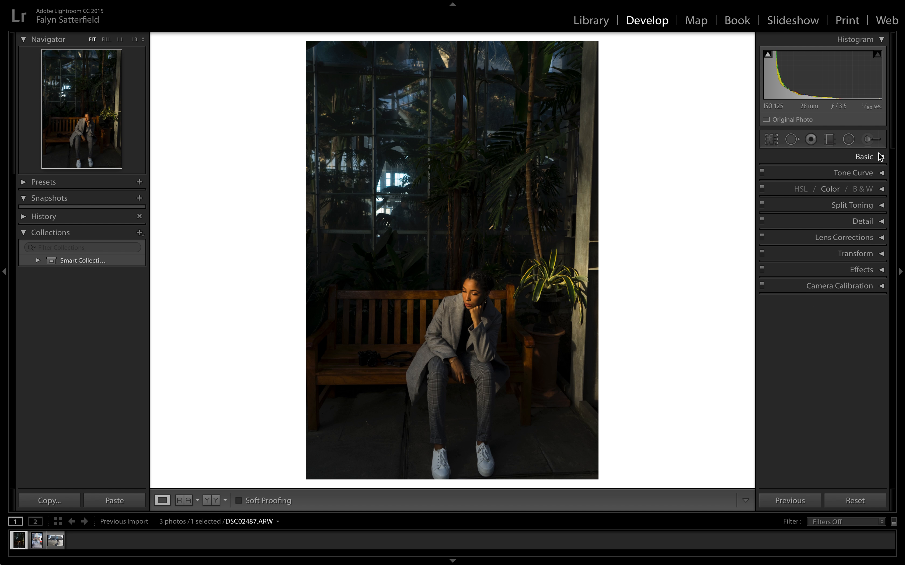
In the per-color adjustments, set the orange luminance to −17 and fine-tune the orange saturation
left_click(881, 189)
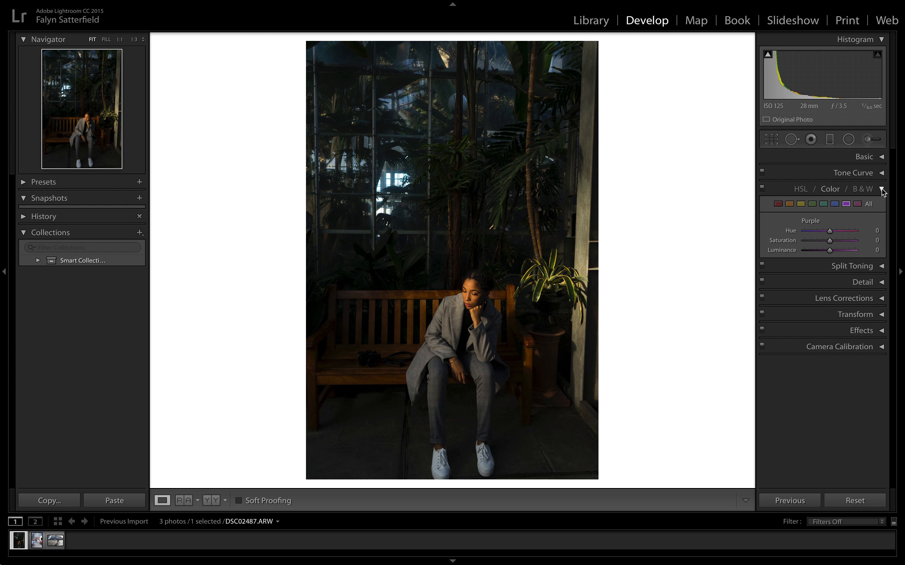
left_click(790, 205)
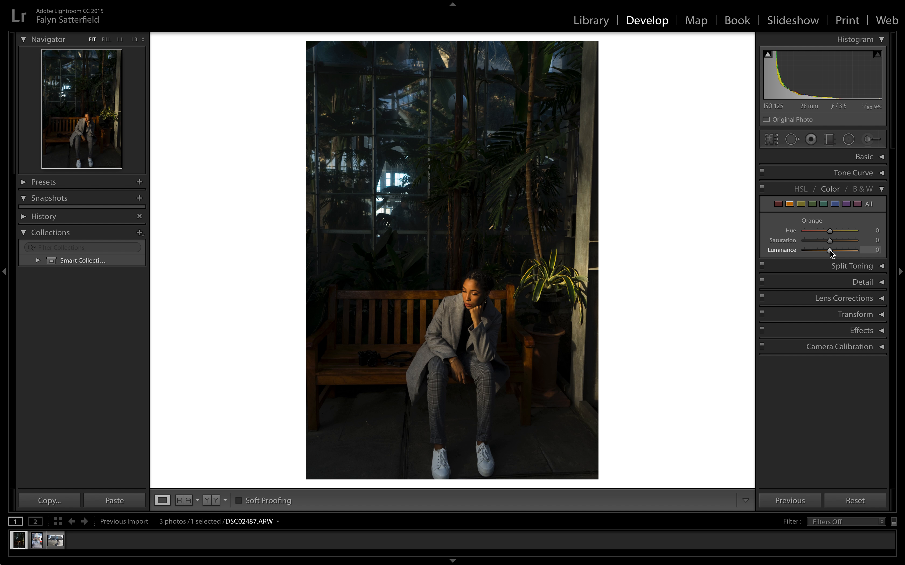
mouse_move(830, 250)
left_mouse_down()
mouse_move(816, 249)
mouse_move(848, 251)
mouse_move(828, 252)
left_mouse_up()
left_click_drag(828, 241, 820, 242)
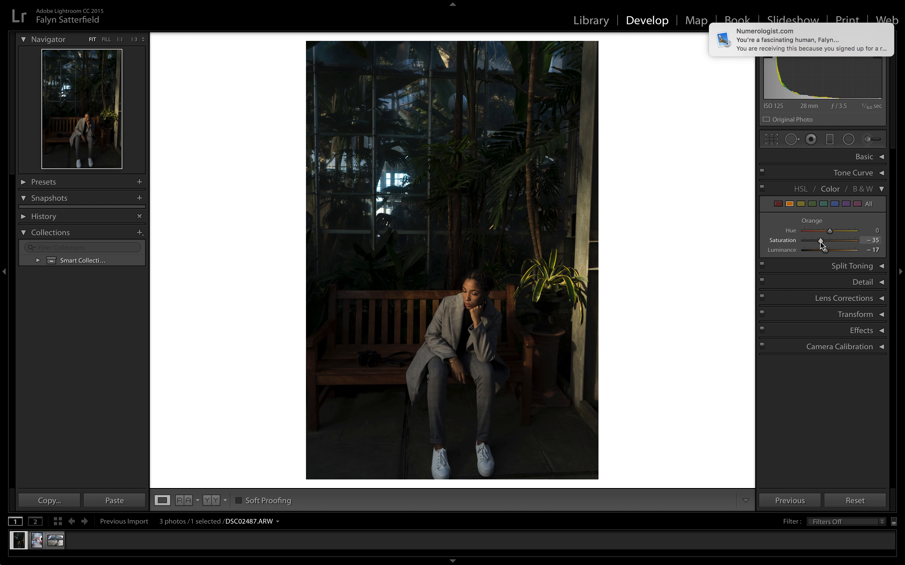
left_click(876, 36)
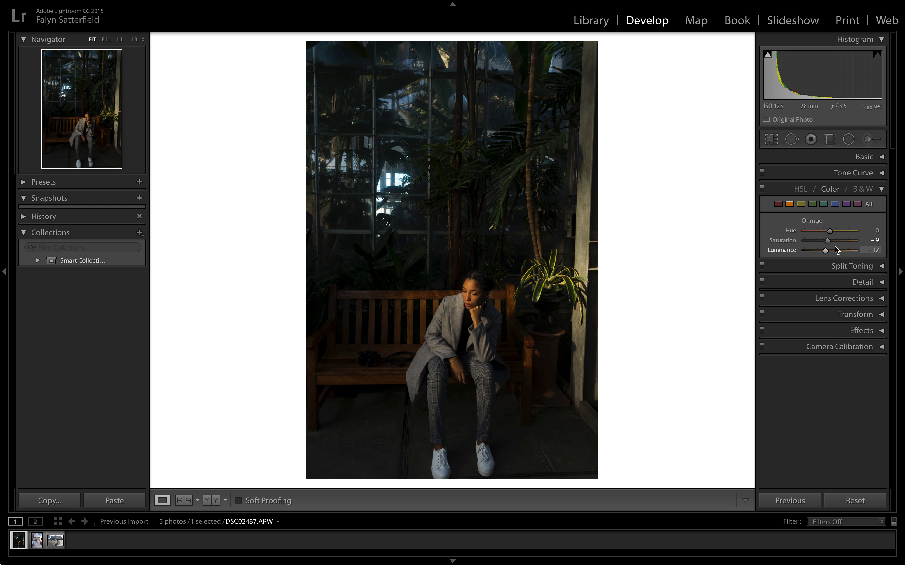
left_click_drag(828, 239, 830, 242)
Set the yellow luminance to +82 and reduce the yellow saturation
left_click(804, 205)
mouse_move(828, 241)
left_mouse_down()
mouse_move(794, 241)
mouse_move(889, 244)
mouse_move(816, 240)
left_mouse_up()
left_click_drag(829, 251, 856, 253)
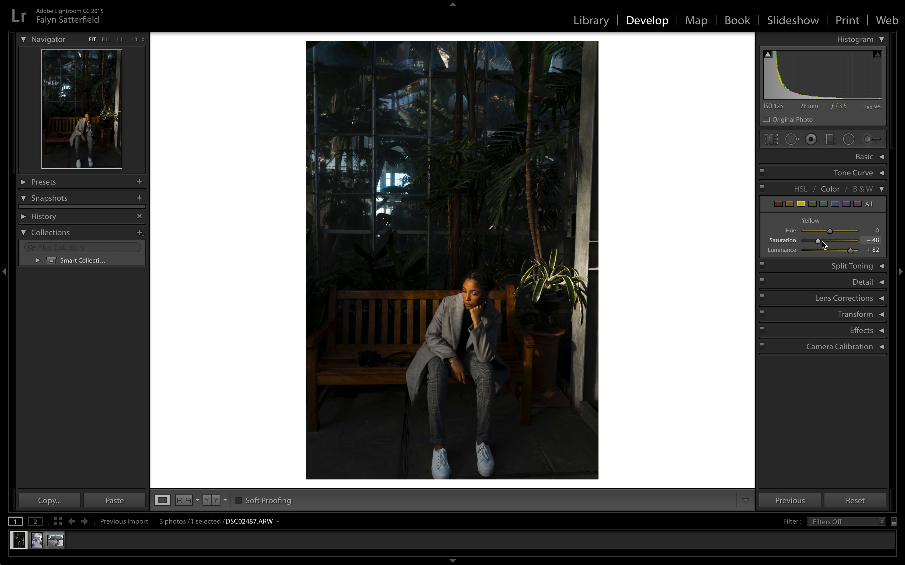
left_click_drag(821, 241, 825, 242)
Boost the greens to a saturation of +57 and a luminance of +56
left_click(814, 203)
left_click_drag(828, 243, 843, 243)
left_click_drag(828, 250, 864, 268)
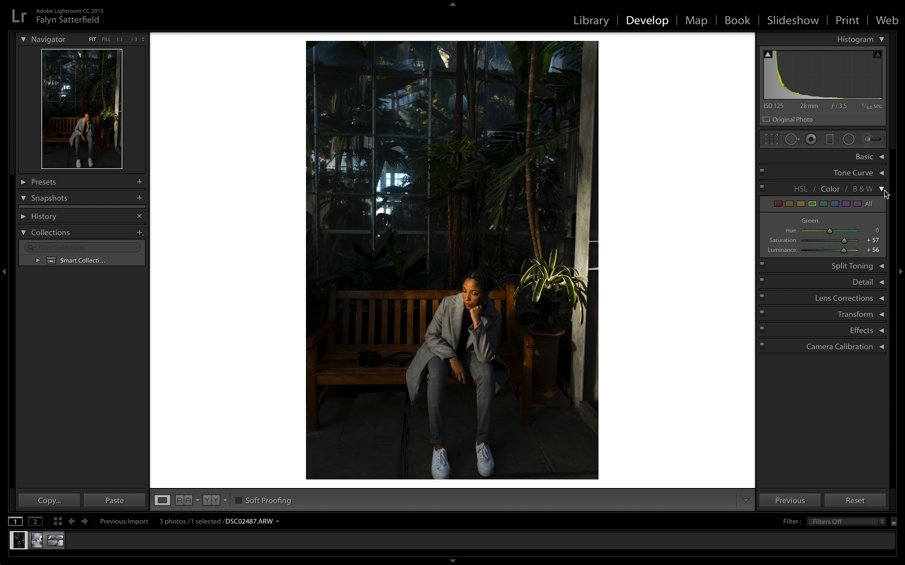
Set the red luminance to −73, raise the red saturation, and collapse the color adjustments
left_click(779, 204)
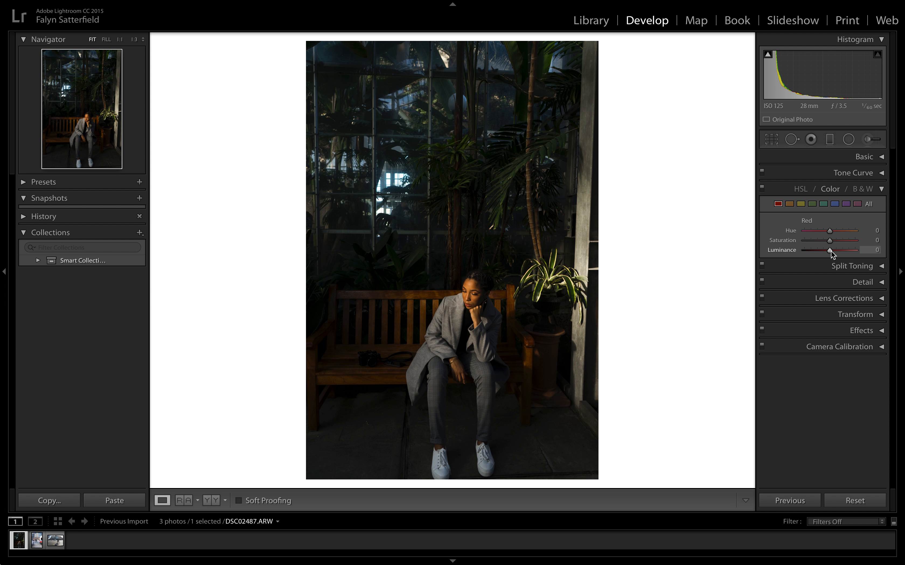
left_click_drag(830, 250, 808, 249)
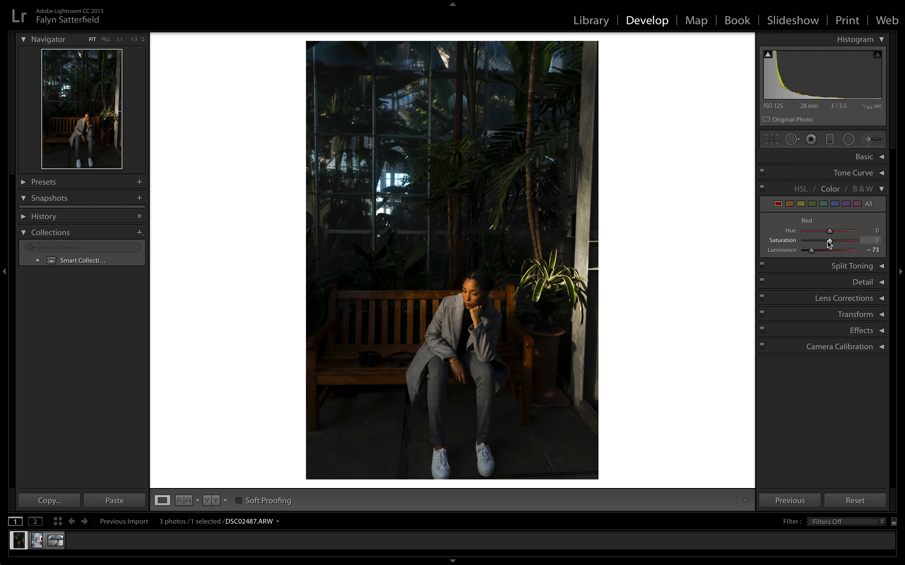
left_click_drag(829, 240, 838, 241)
left_click(880, 188)
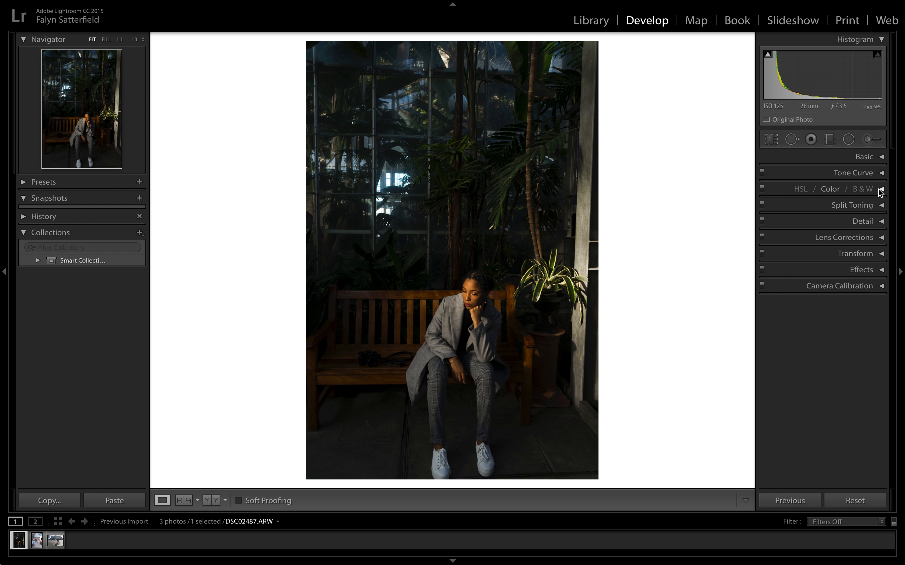
Shape the tone curve with darks at −5, lights at +7 and slightly raised highlights, and collapse its settings
left_click(881, 173)
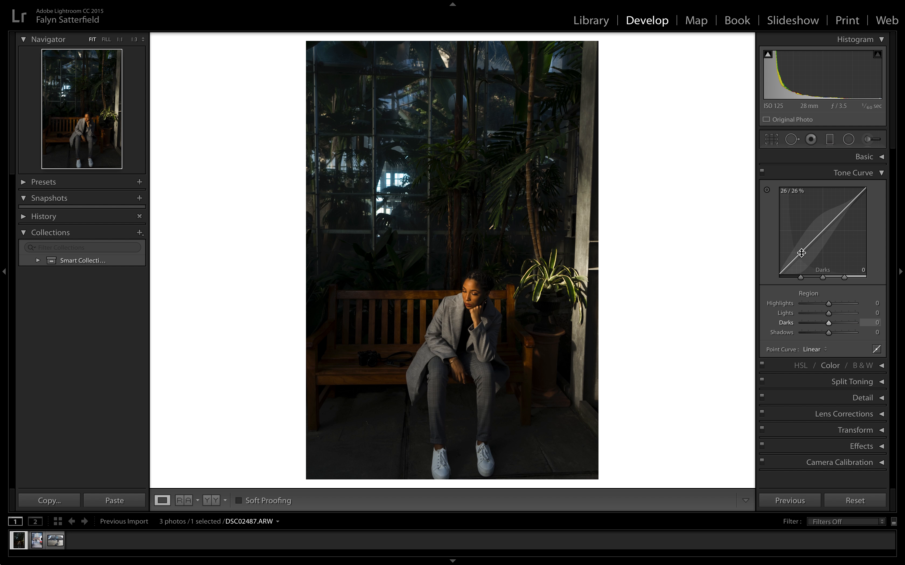
mouse_move(800, 253)
left_mouse_down()
mouse_move(802, 242)
mouse_move(801, 252)
left_mouse_up()
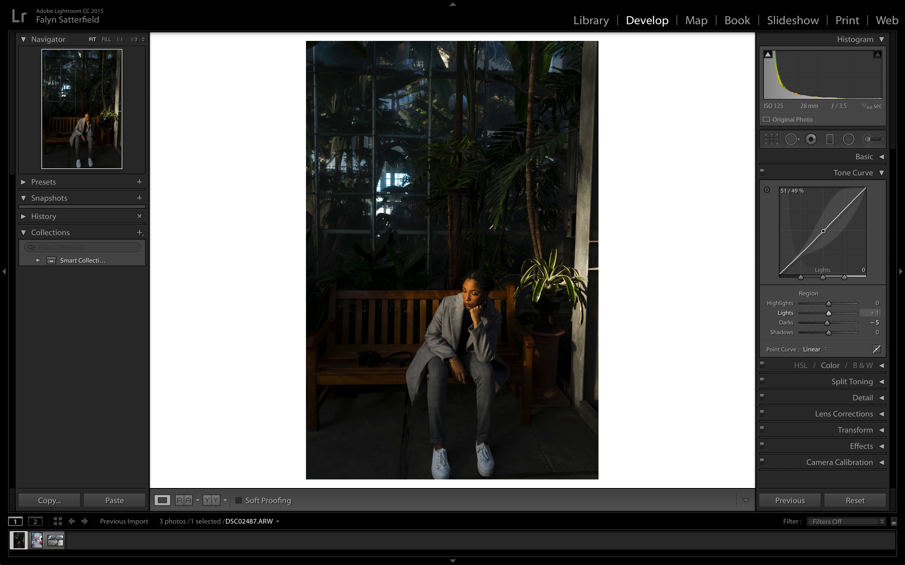
mouse_move(823, 231)
left_mouse_down()
mouse_move(823, 242)
mouse_move(823, 214)
mouse_move(822, 230)
left_mouse_up()
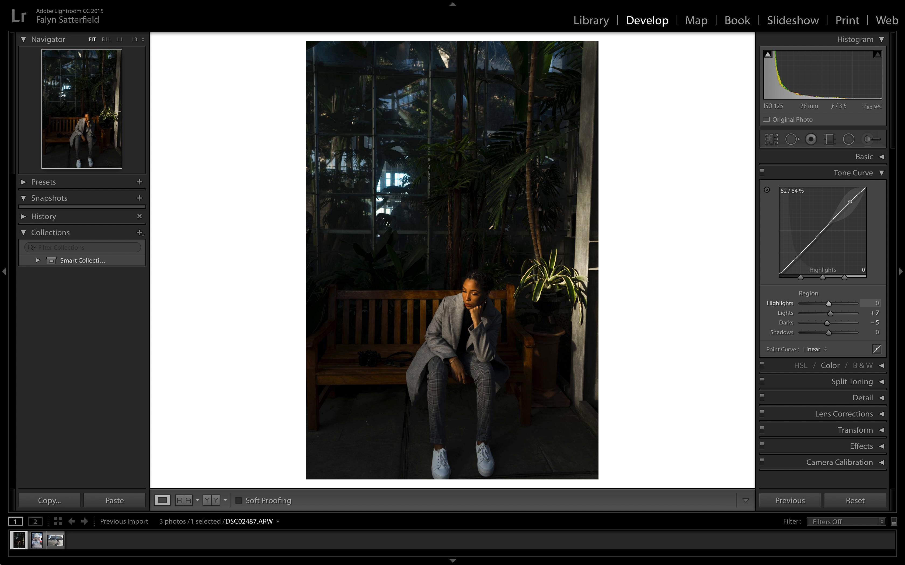
mouse_move(850, 202)
left_mouse_down()
mouse_move(849, 214)
mouse_move(850, 199)
left_mouse_up()
left_click(876, 176)
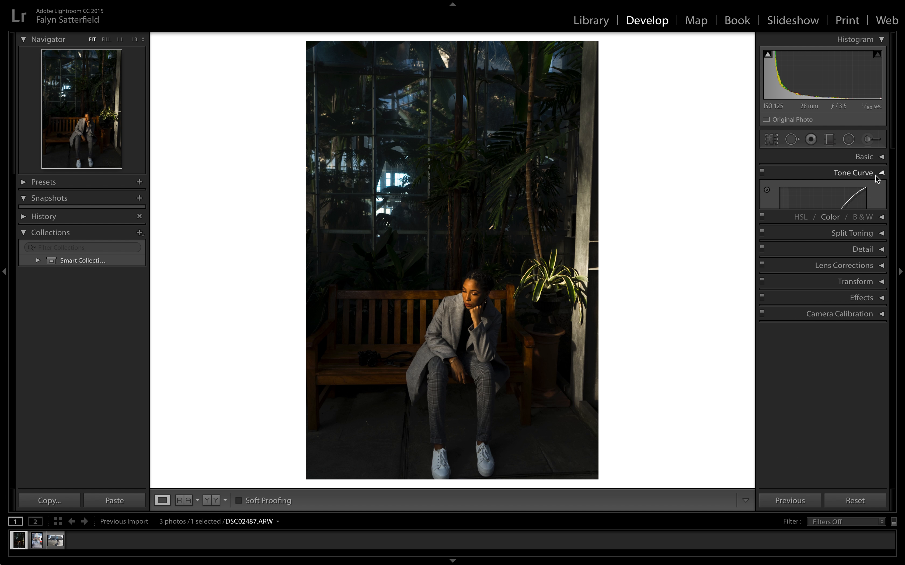
Set the orange saturation to −10 in the per-color adjustments and collapse them
left_click(881, 190)
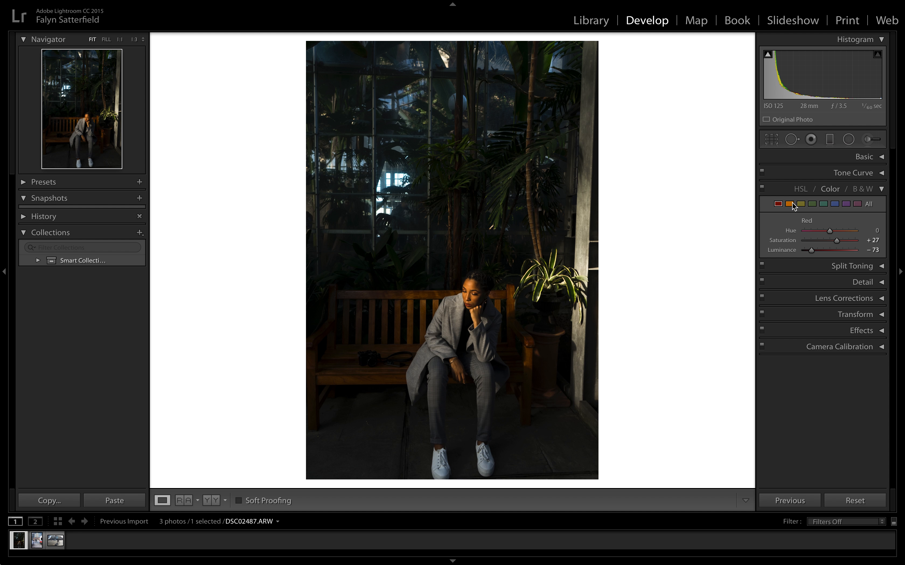
left_click(793, 206)
left_click_drag(840, 240, 828, 243)
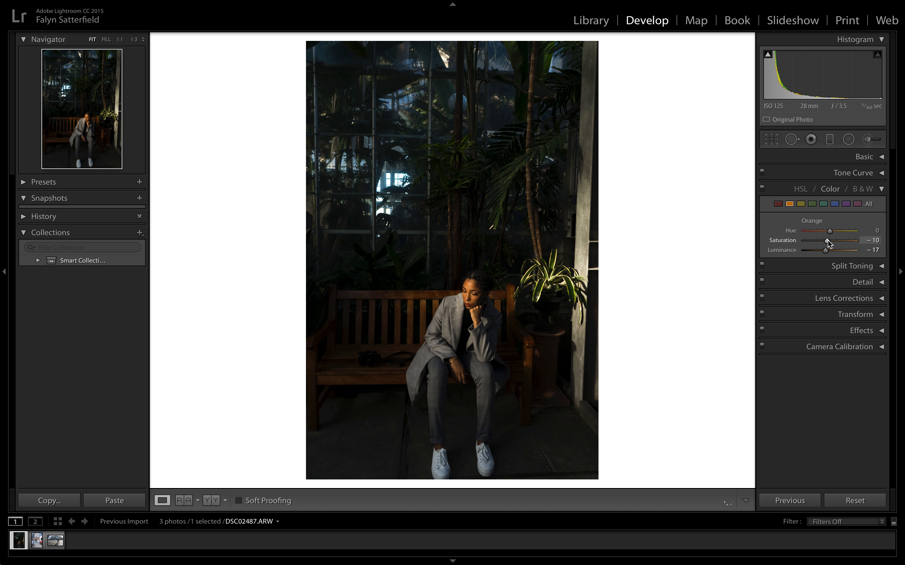
left_click(881, 189)
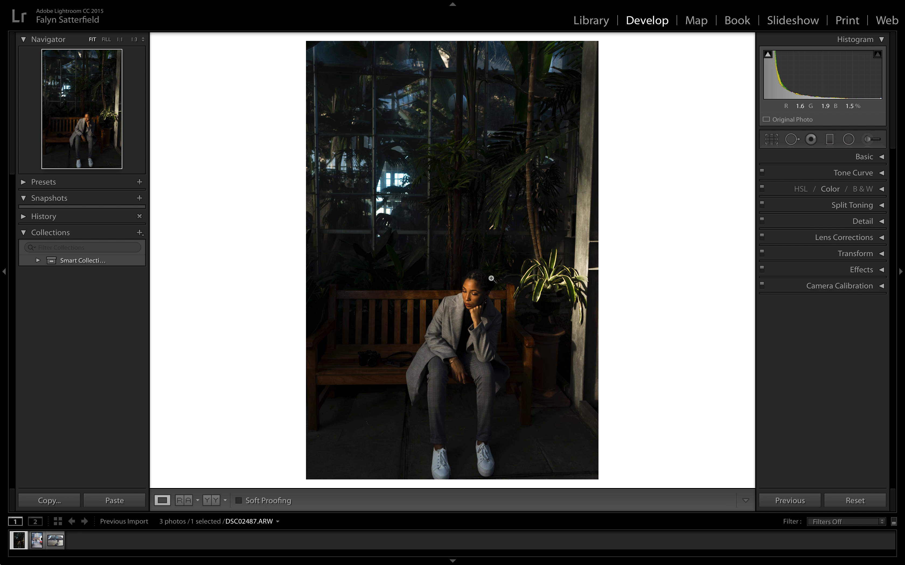
Try a teal split-toning tint on the highlights with hue 169 and saturation 79, and return its saturation to 0
left_click(882, 206)
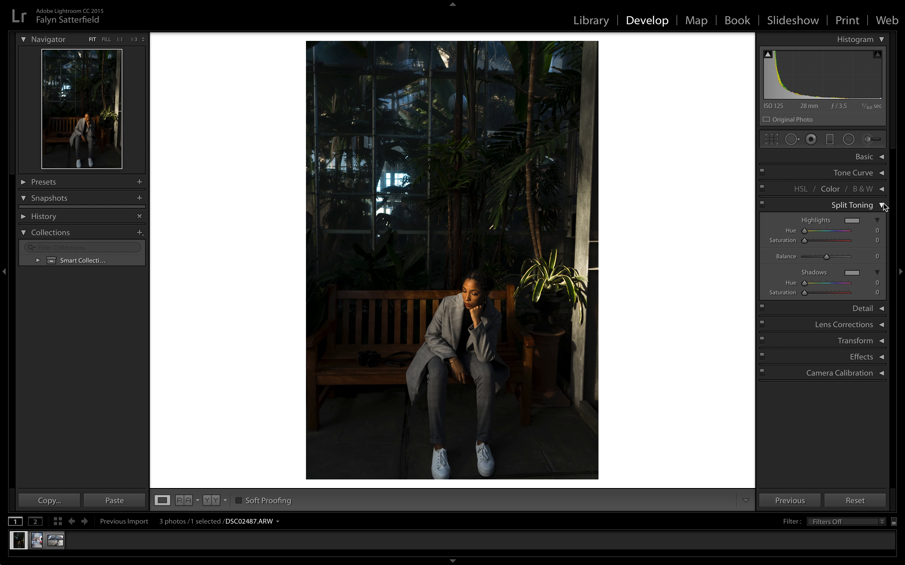
left_click(854, 223)
left_click(711, 241)
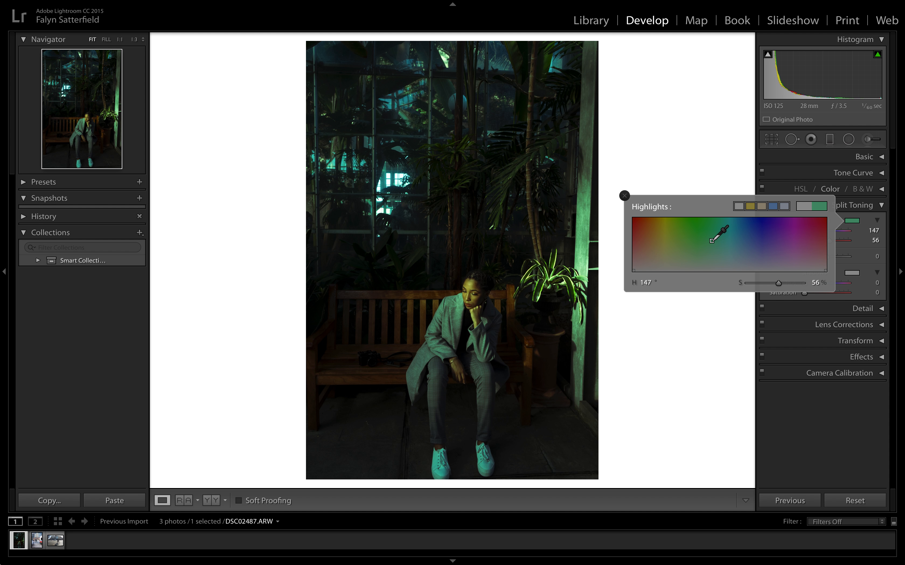
left_click_drag(712, 241, 723, 228)
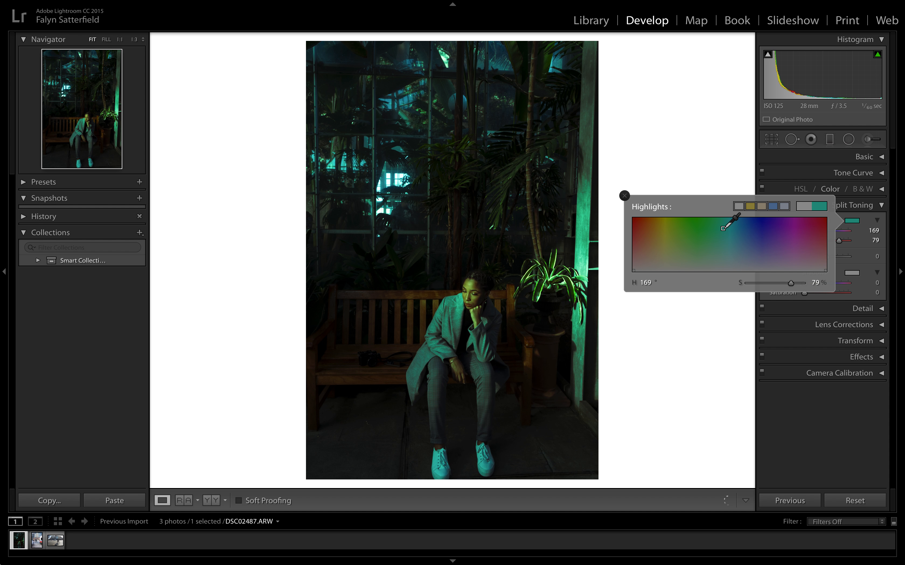
left_click_drag(767, 288, 735, 283)
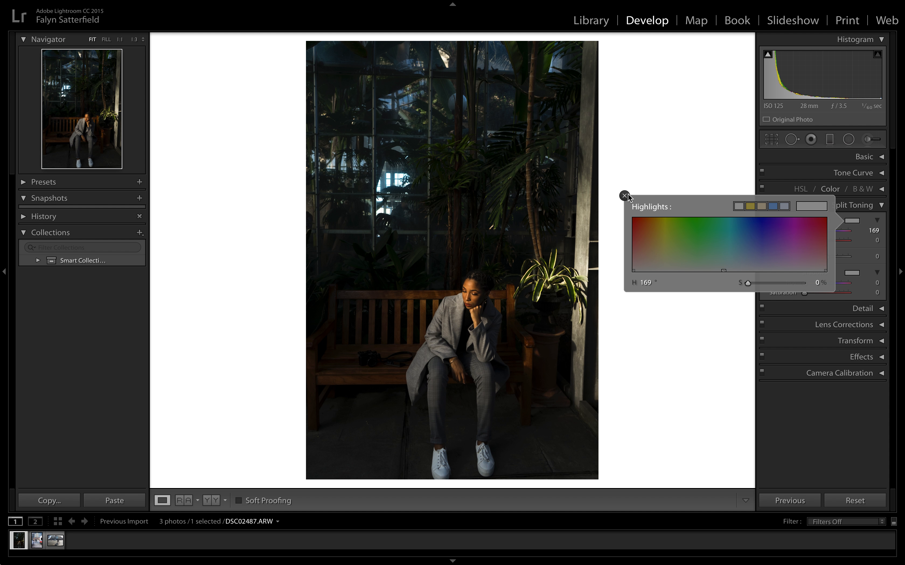
left_click(628, 195)
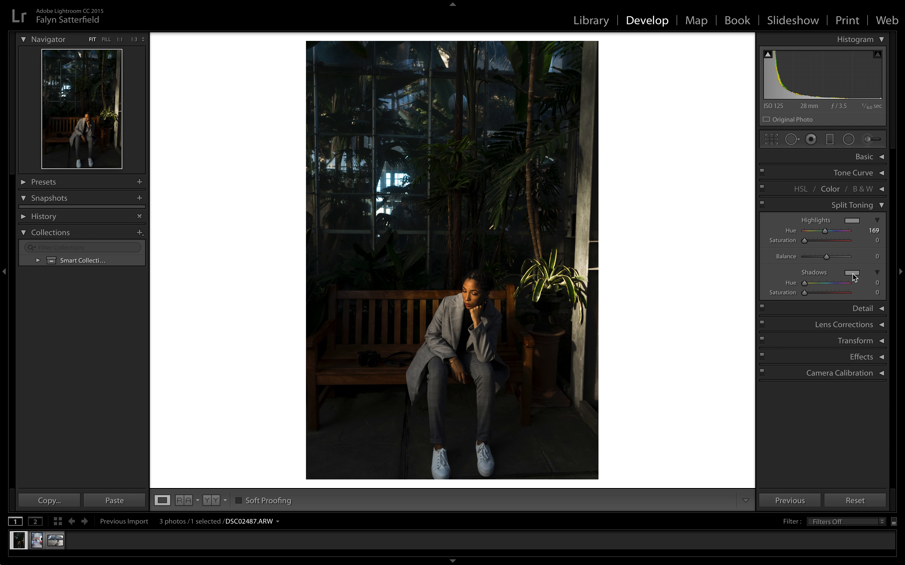
left_click(882, 205)
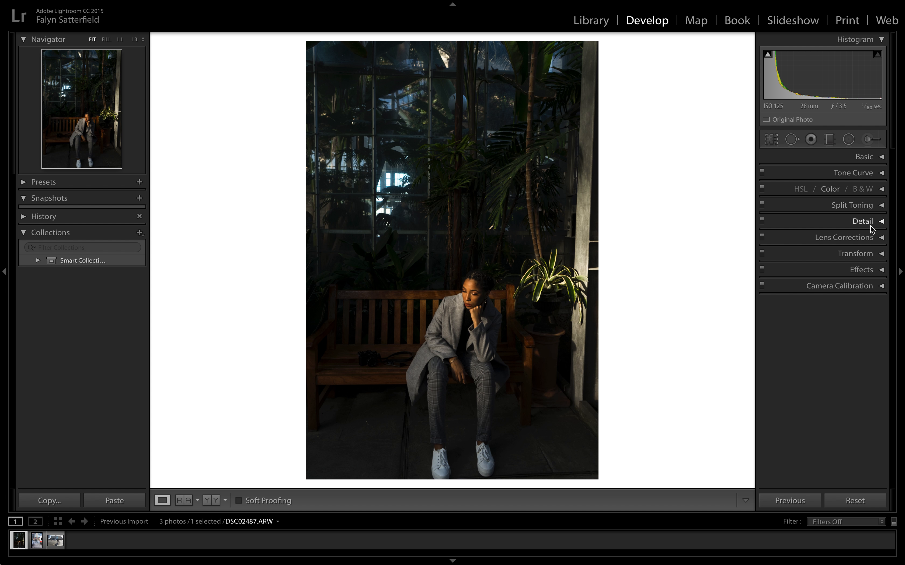
Set the sharpening amount to 28 and inspect the woman's face and coat up close
left_click(881, 222)
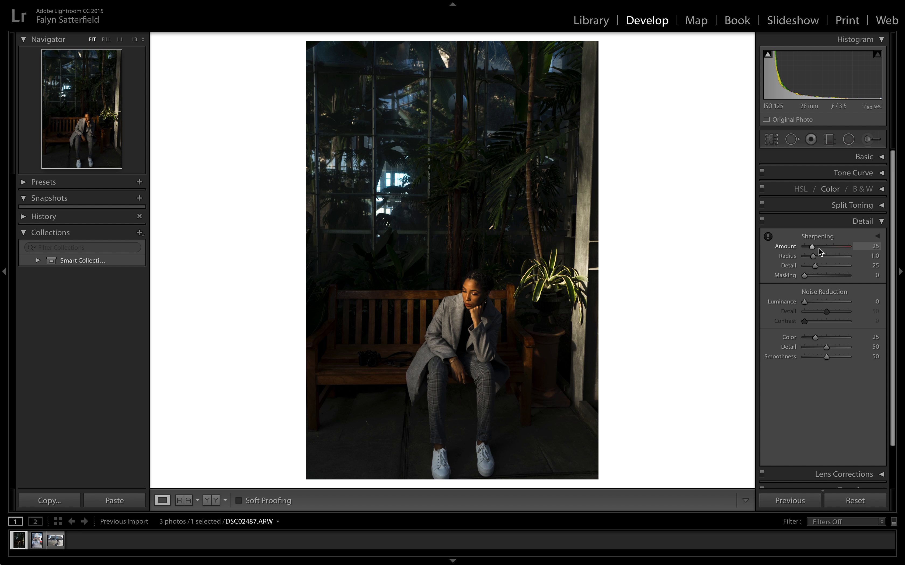
left_click_drag(812, 246, 814, 248)
left_click(570, 321)
left_click(472, 316)
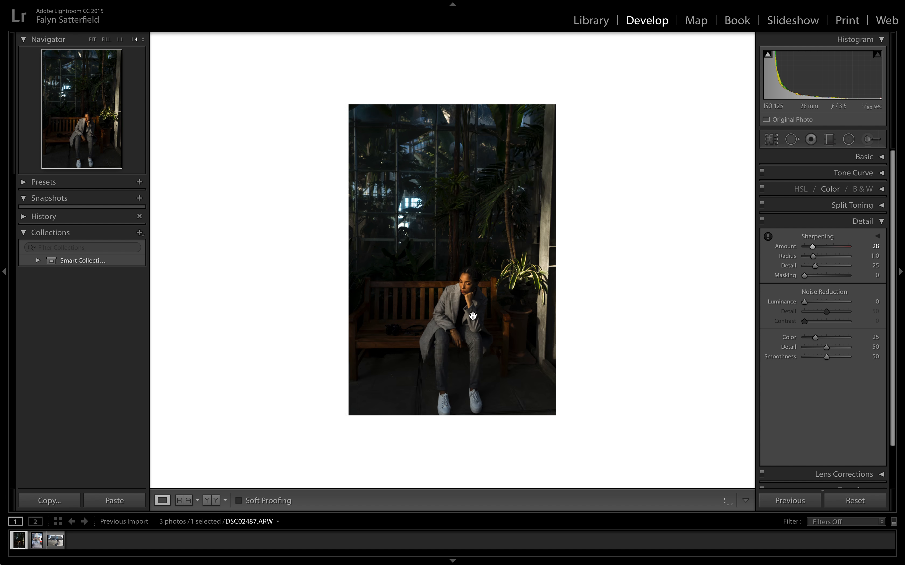
key("super+alt+=")
key("super+alt+=")
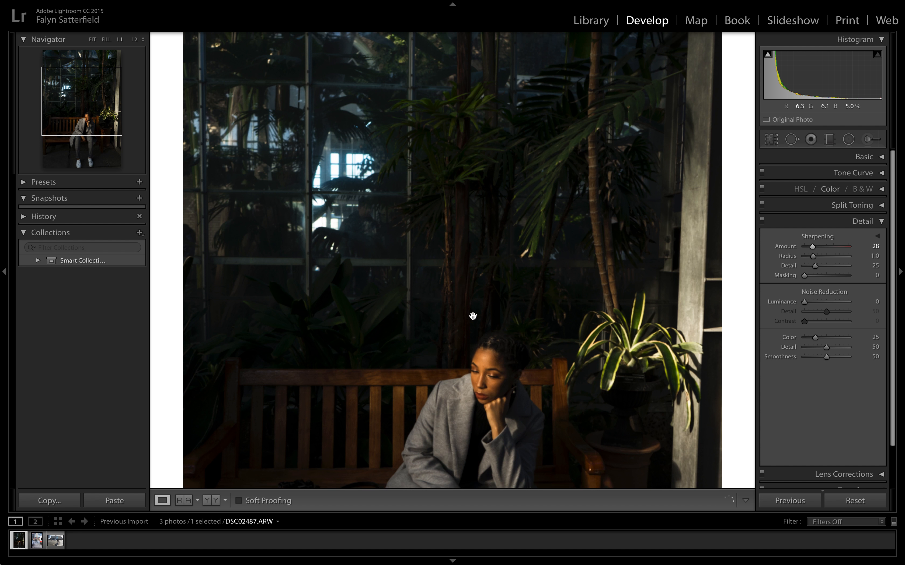
left_click_drag(473, 316, 450, 164)
left_click_drag(481, 336, 466, 197)
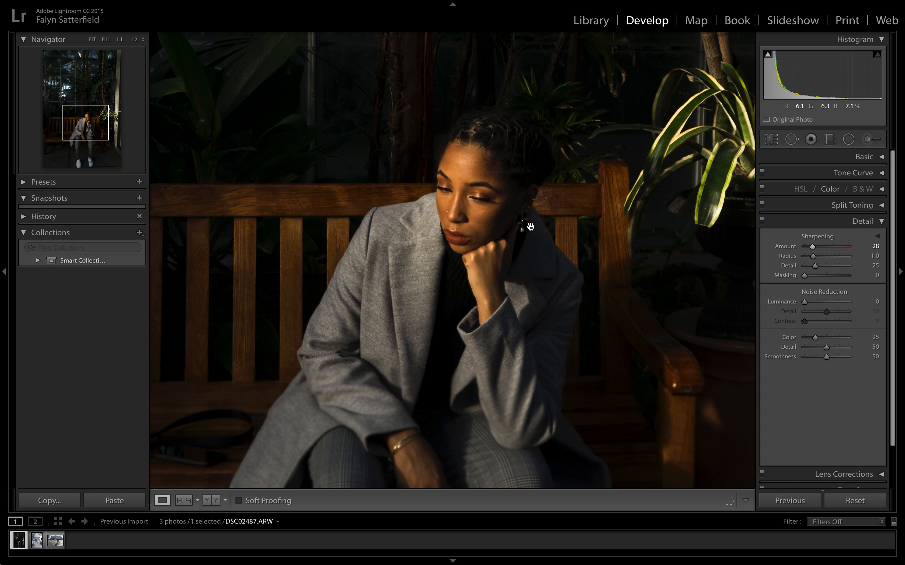
Set the luminance noise reduction to 4 and collapse the detail adjustments
key("super+alt+minus")
key("super+alt+minus")
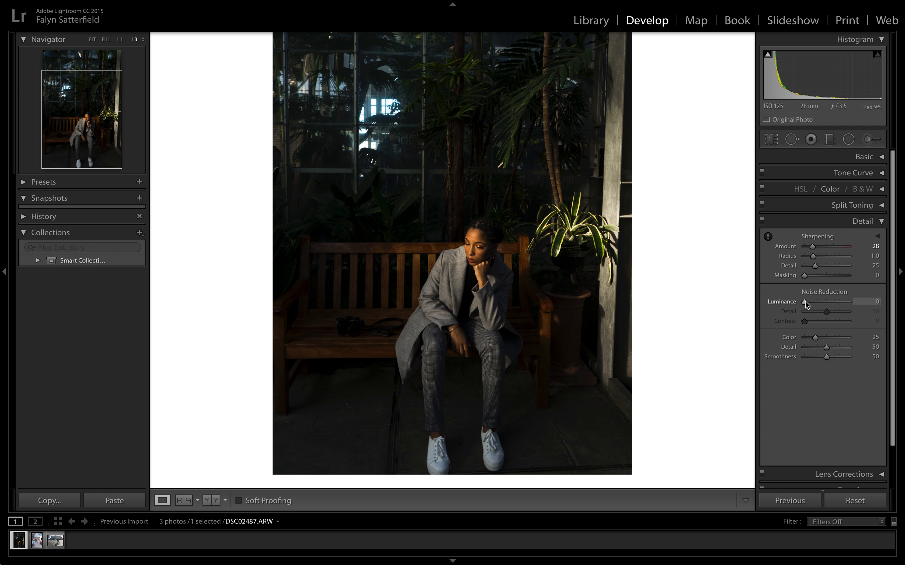
left_click_drag(804, 303, 806, 304)
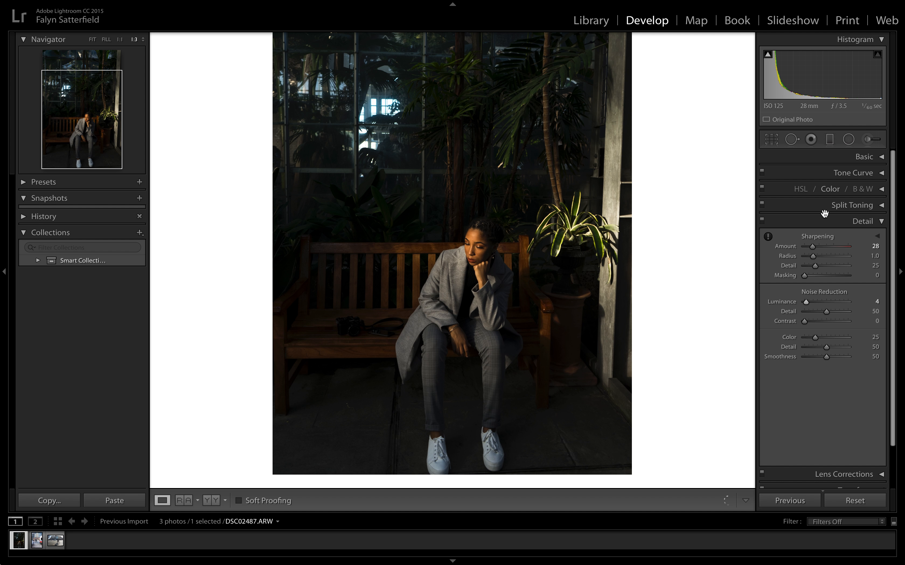
left_click(879, 222)
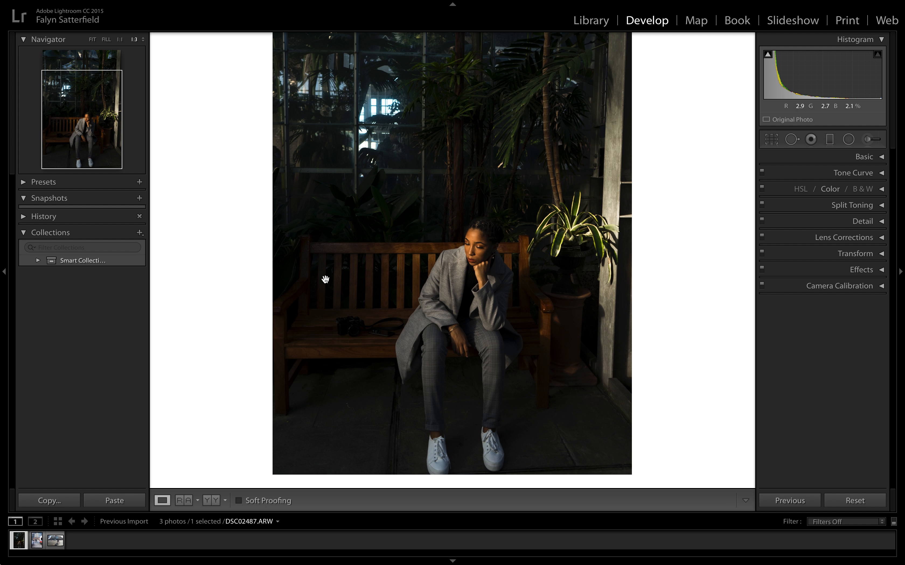
Correct the photo's perspective with a vertical transform of +15
left_click(879, 256)
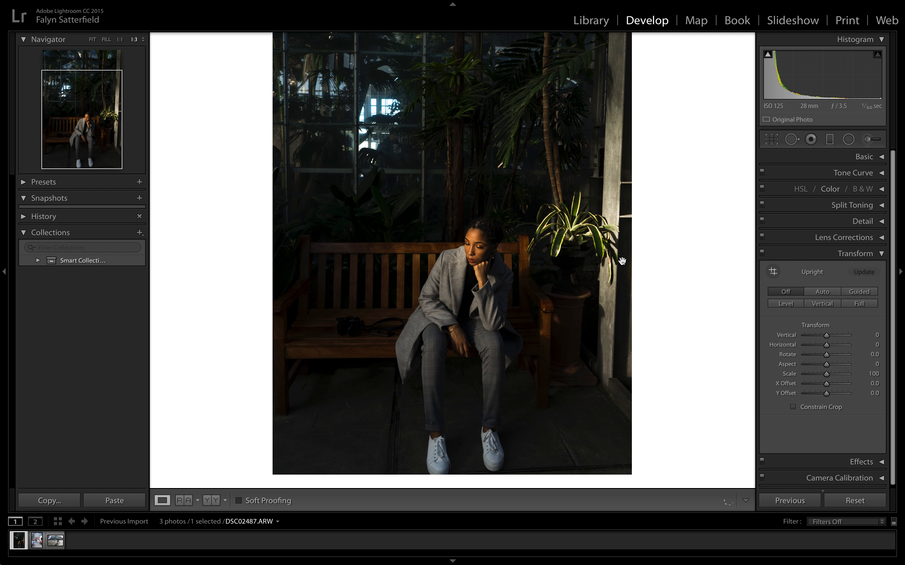
key("super+minus")
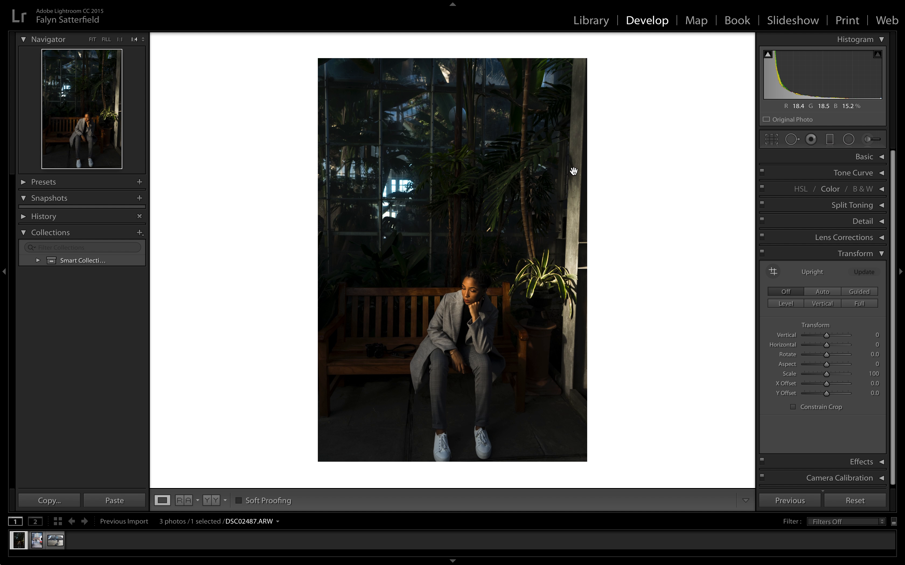
left_click(827, 335)
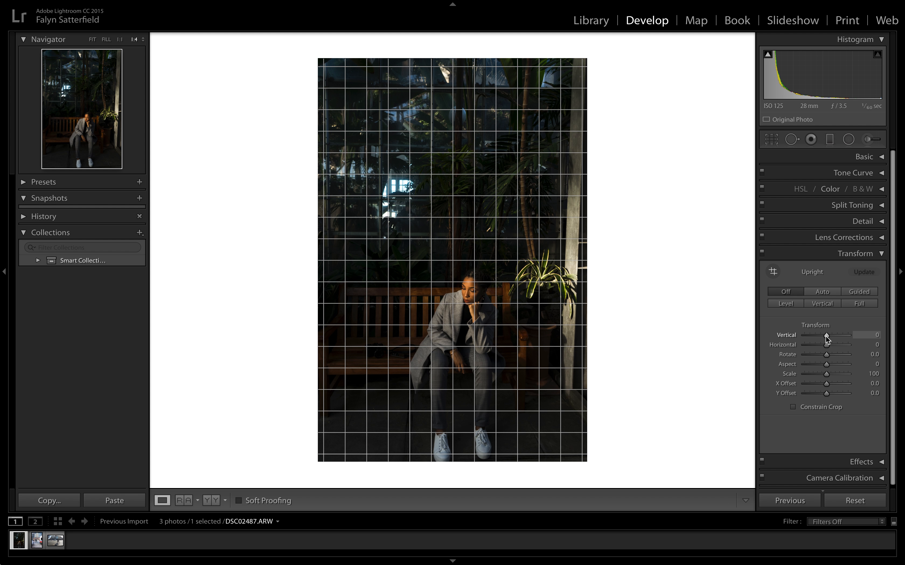
left_click_drag(826, 339, 829, 338)
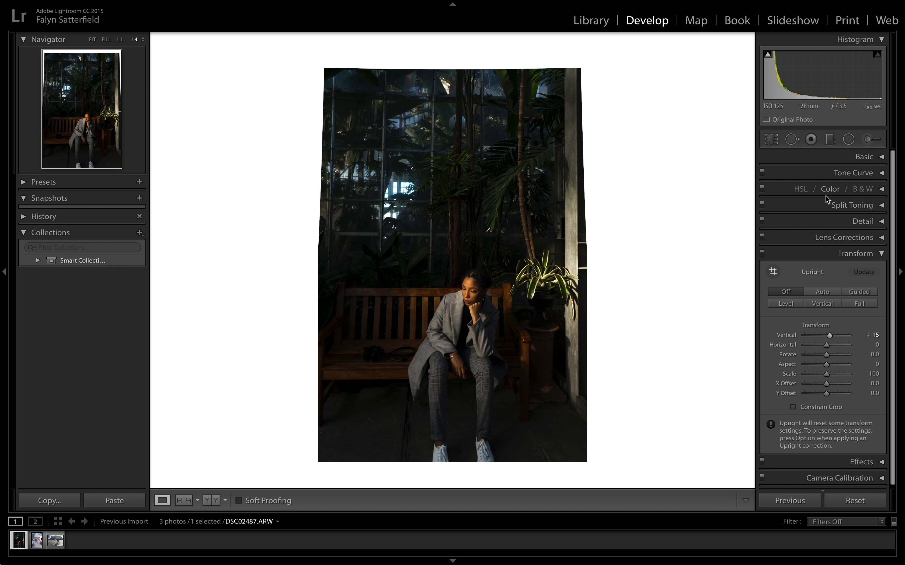
Crop the photo to a 4 x 5 / 8 x 10 aspect, excluding the white edges and keeping the woman's shoes in frame
key("r")
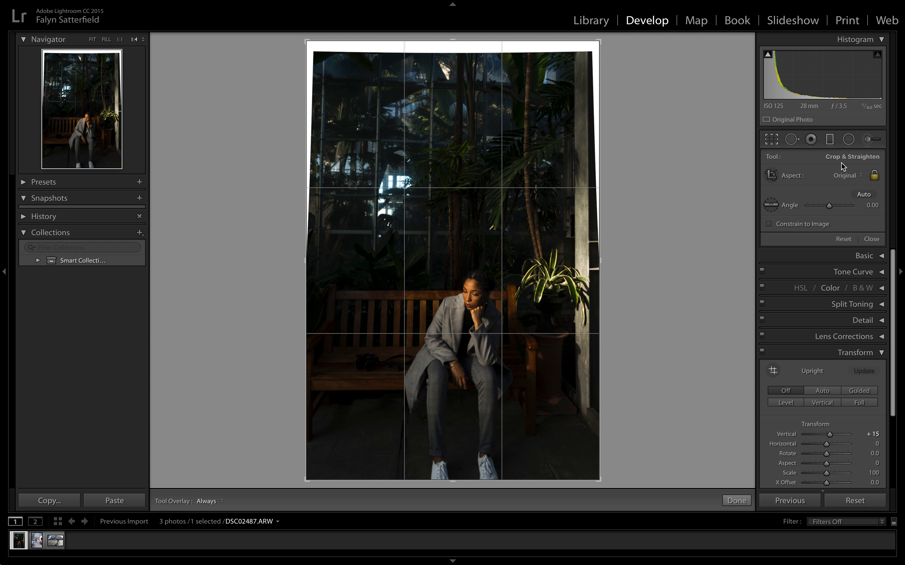
left_click(844, 176)
left_click(836, 204)
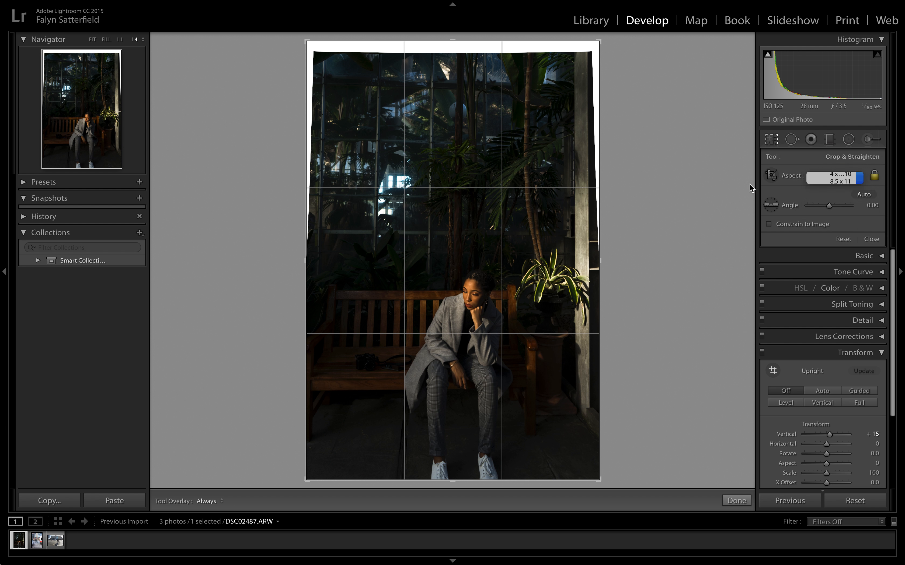
left_click_drag(601, 81, 594, 90)
mouse_move(523, 143)
left_mouse_down()
mouse_move(511, 127)
mouse_move(519, 143)
left_mouse_up()
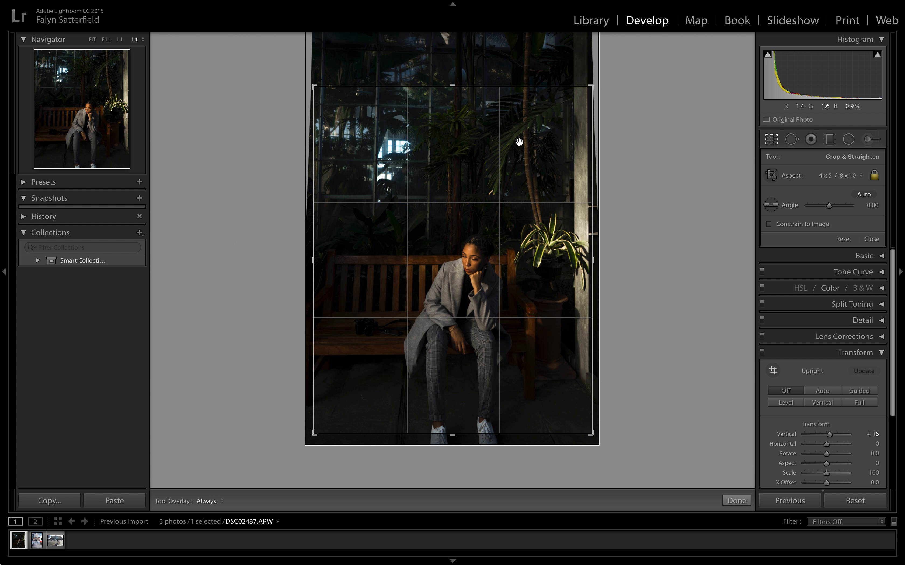
left_click_drag(519, 143, 520, 132)
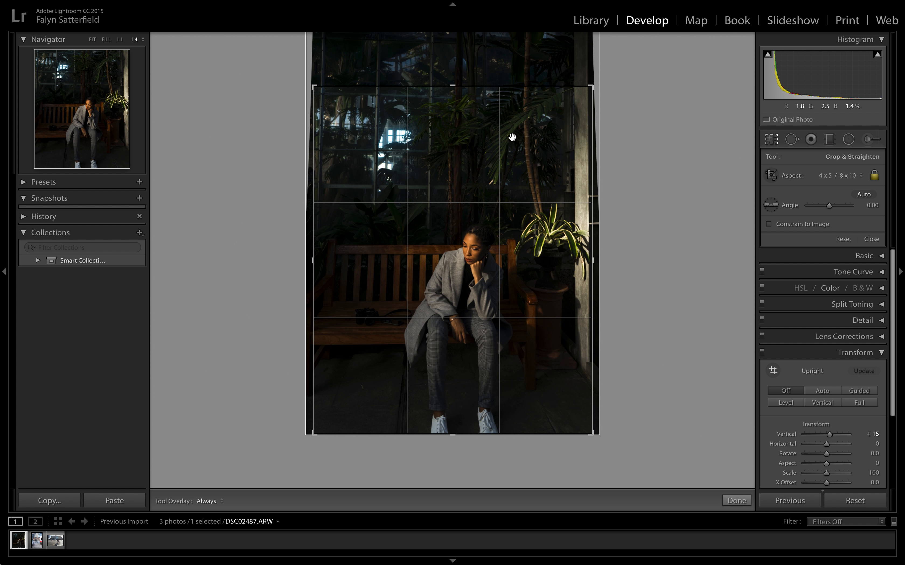
key("Return")
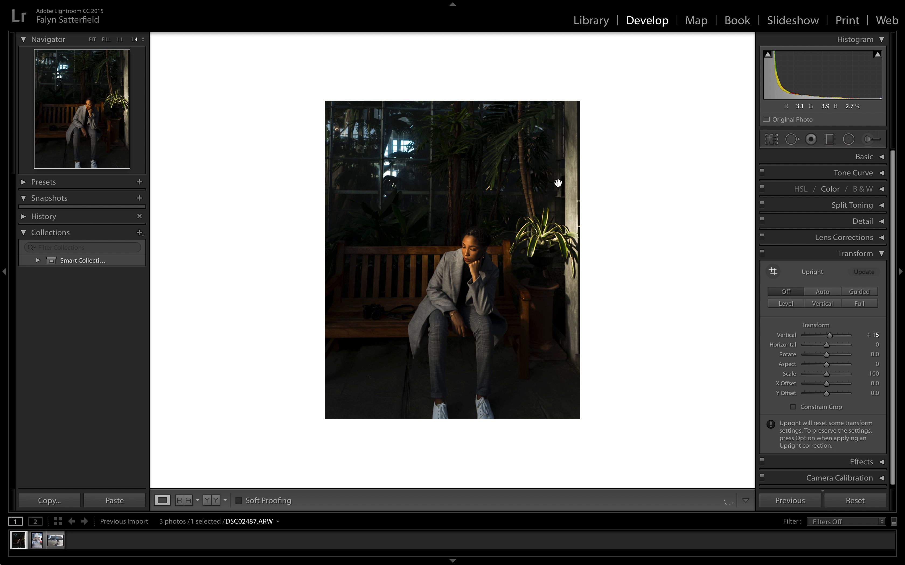
Fit the photo in view, try a vertical transform of +5, and replace it with the Auto Upright correction
left_click(95, 40)
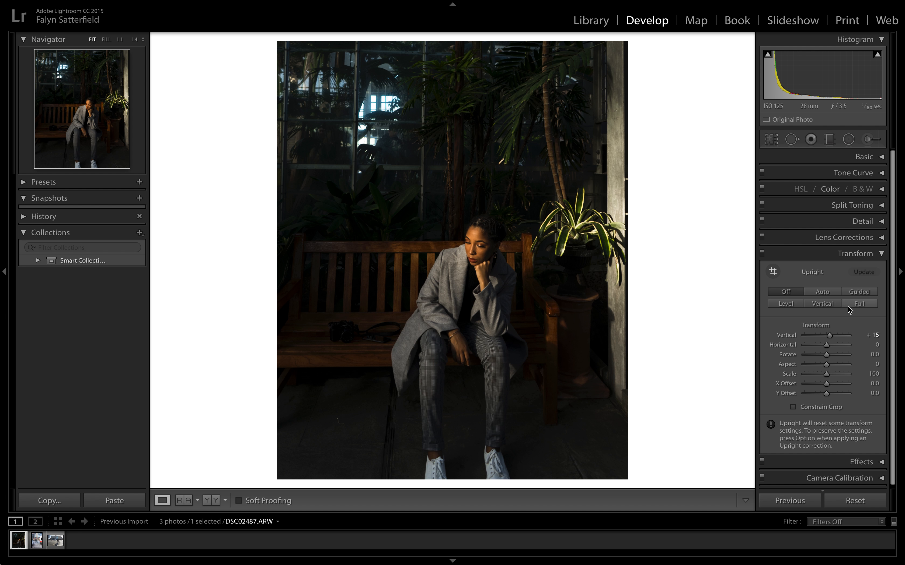
left_click_drag(830, 335, 827, 336)
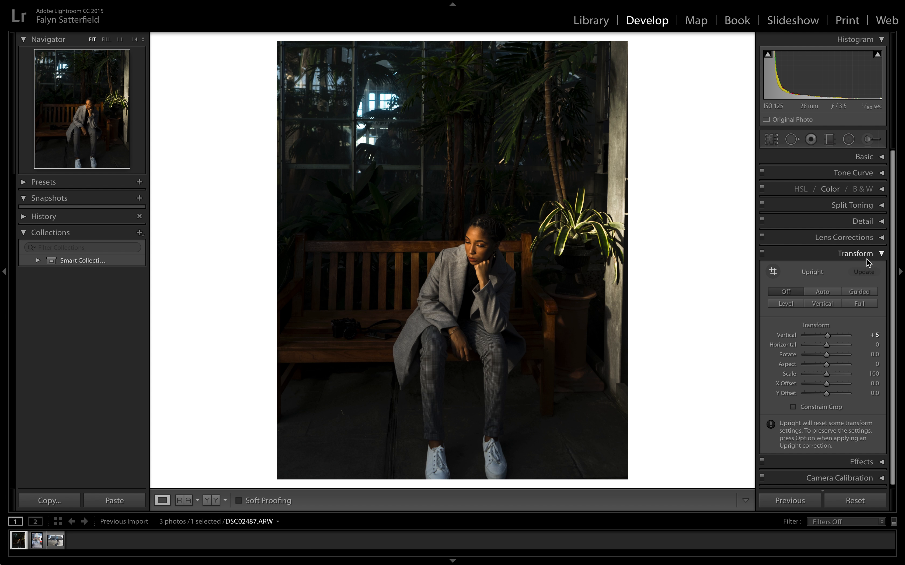
left_click(823, 292)
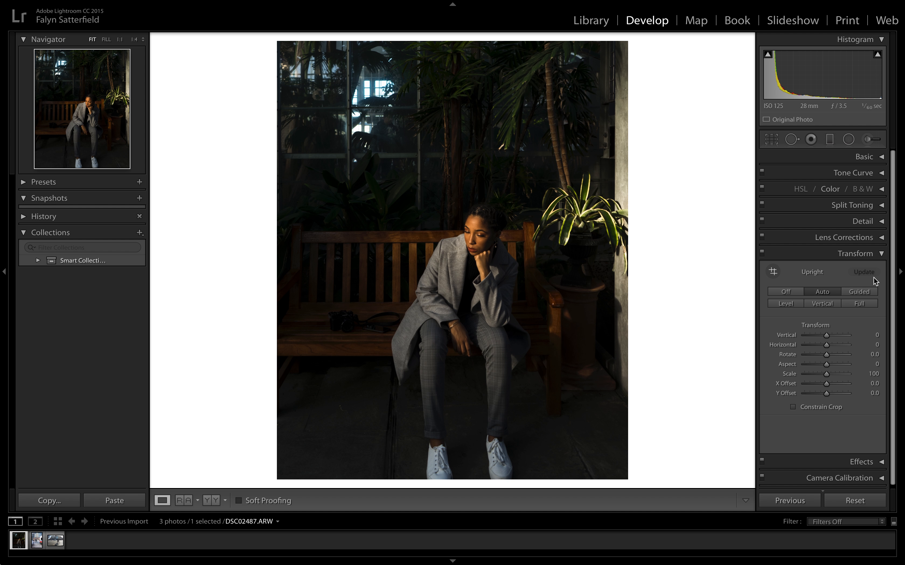
left_click(880, 254)
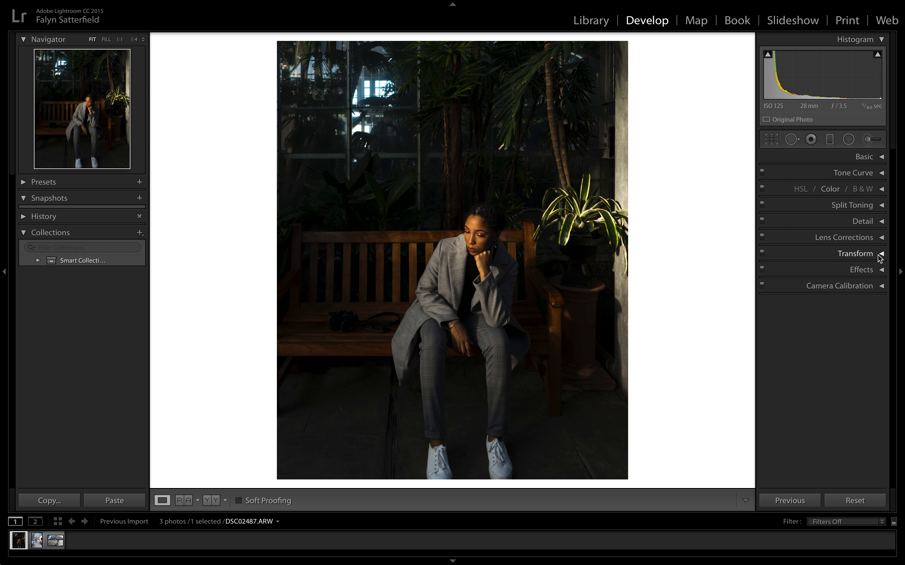
Set the Dehaze amount to +33 in the effects adjustments
left_click(881, 270)
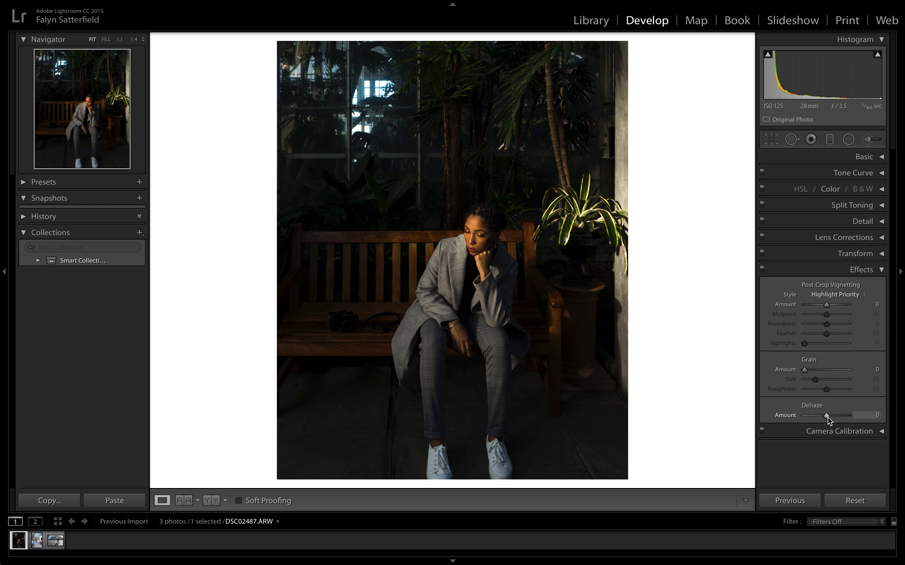
left_click_drag(831, 419, 835, 420)
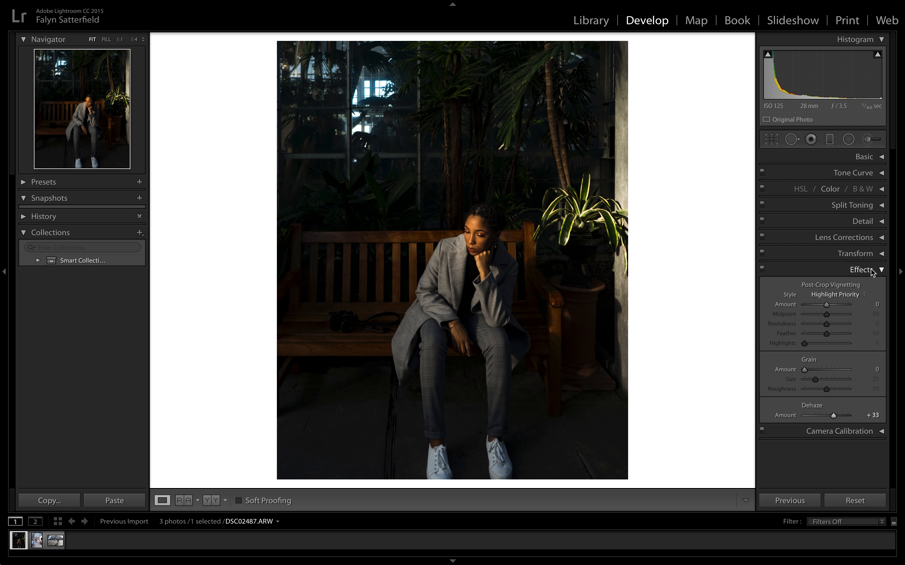
Fit the edited portrait in view and compare it with the original in the Left/Right Before/After view
key("super+equal")
key("super+minus")
key("super+minus")
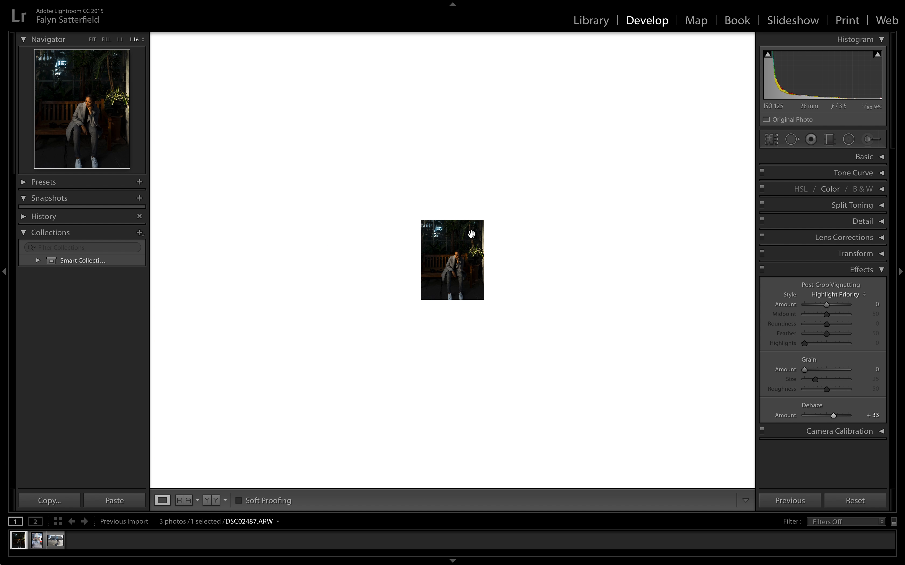
key("z")
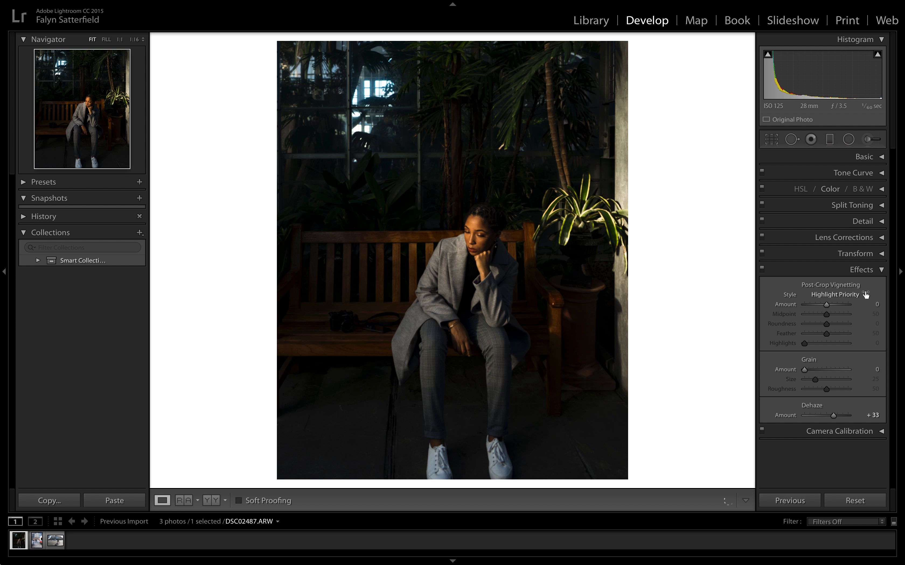
left_click(876, 271)
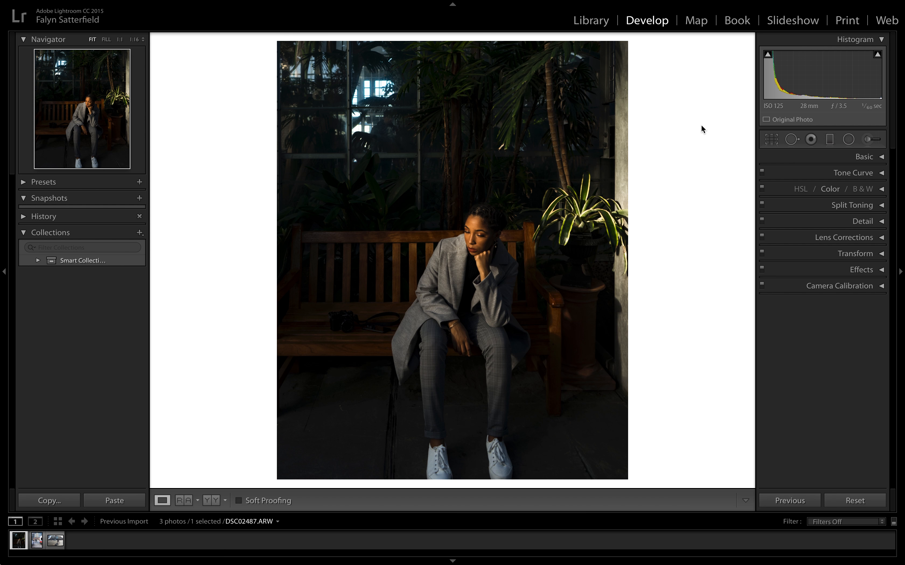
mouse_move(305, 3)
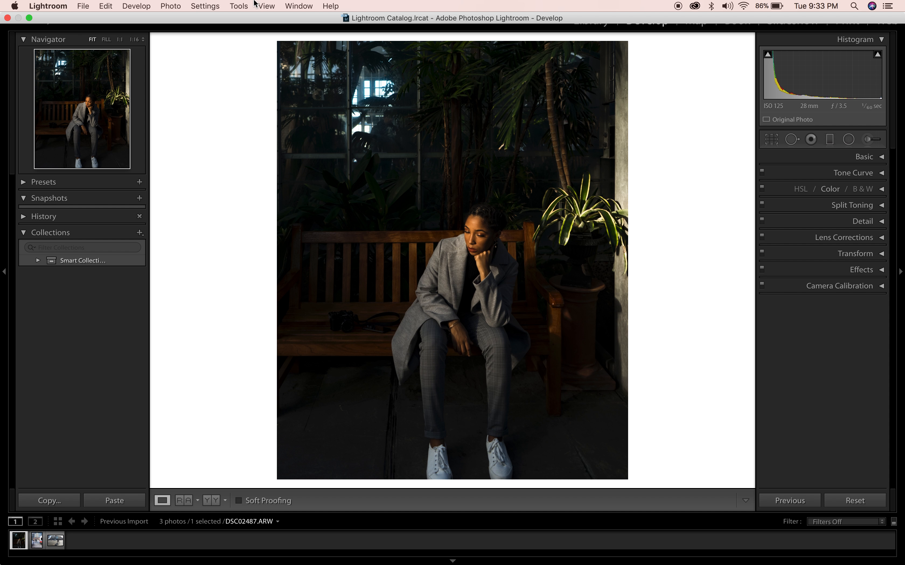
left_click(271, 4)
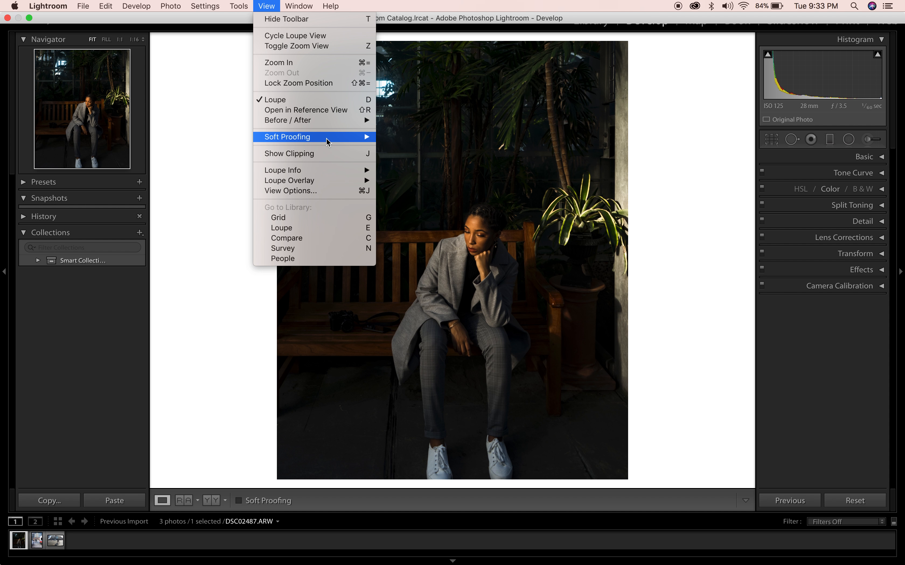
mouse_move(335, 123)
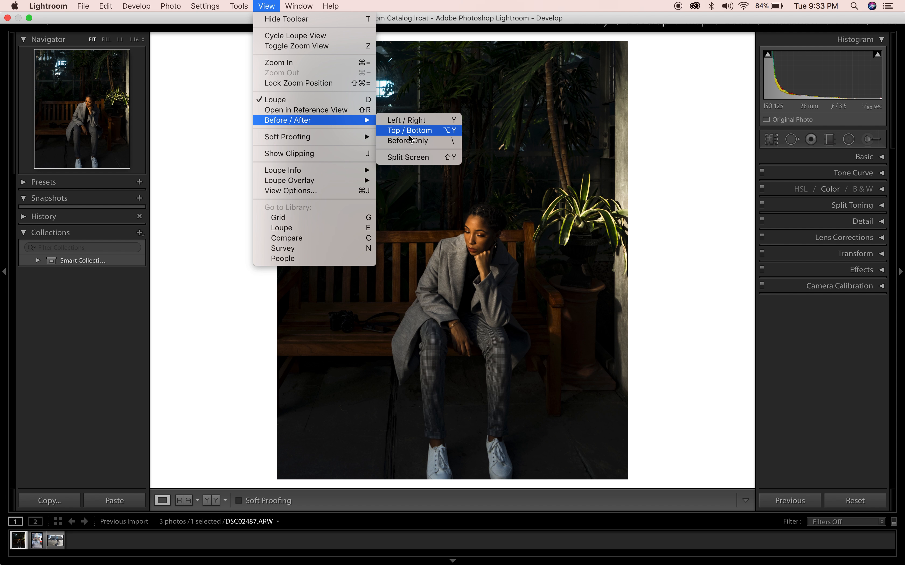
left_click(424, 120)
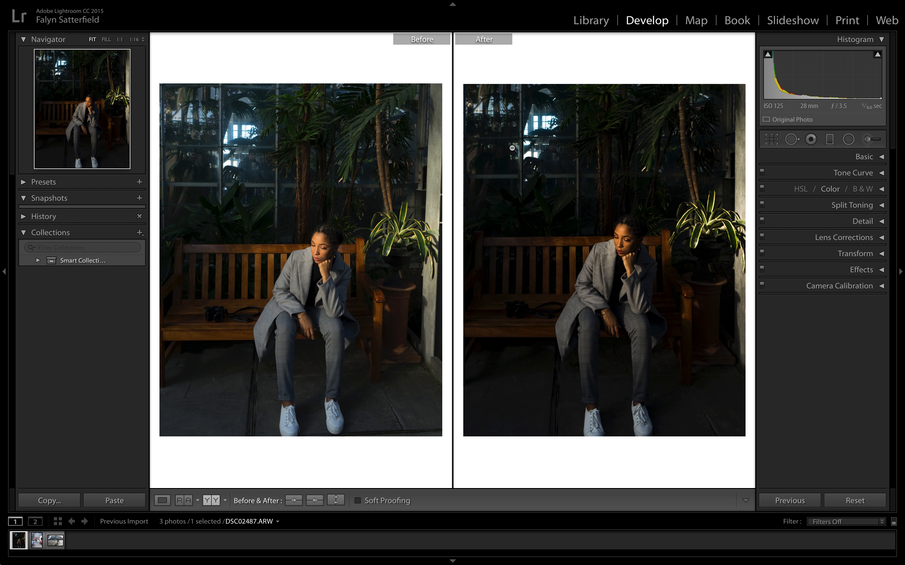
Switch to the street cyclist photo DSC02559.ARW and turn off the Left/Right Before/After comparison
left_click(37, 542)
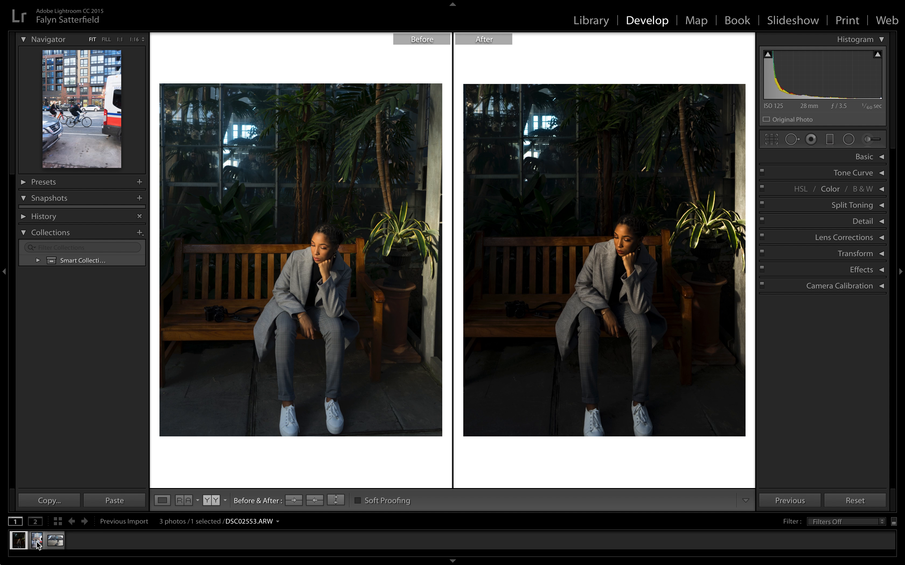
left_click(37, 542)
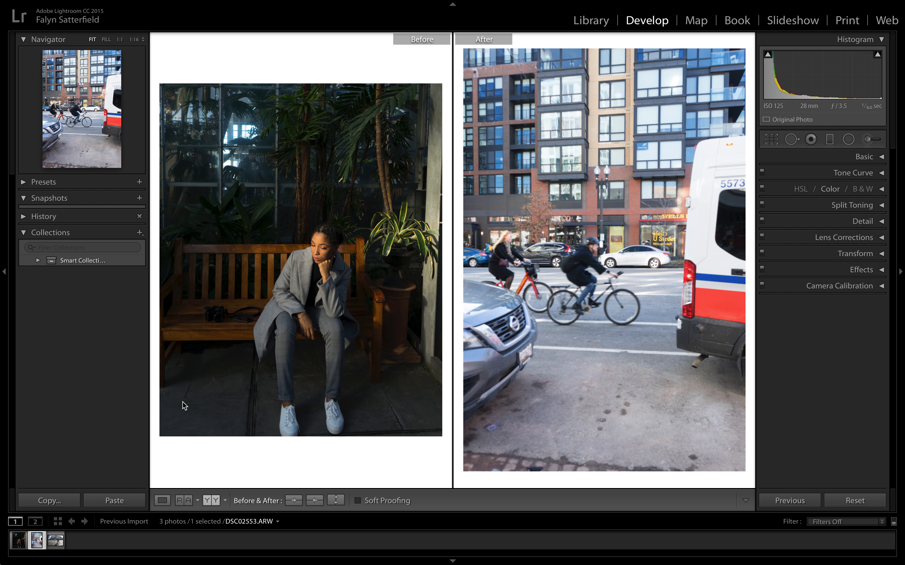
left_click(56, 540)
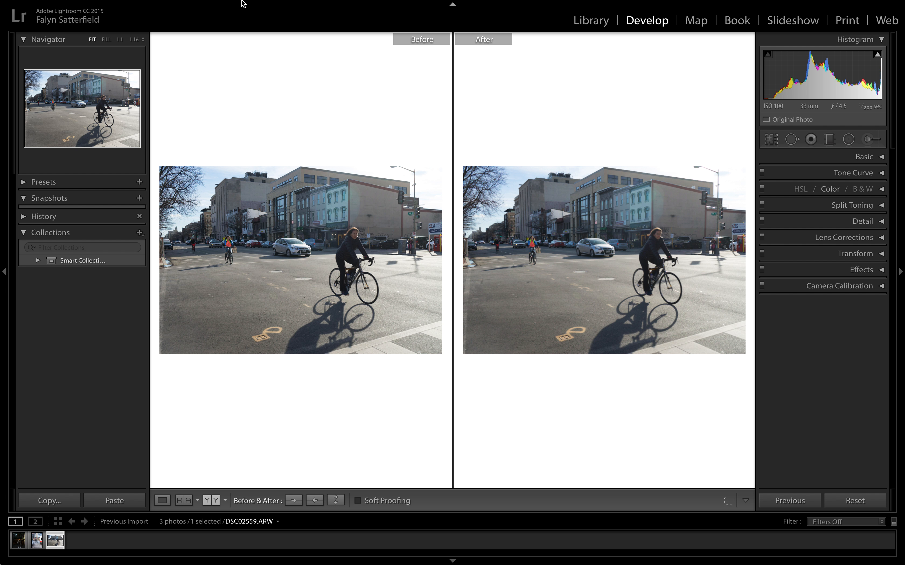
left_click(262, 6)
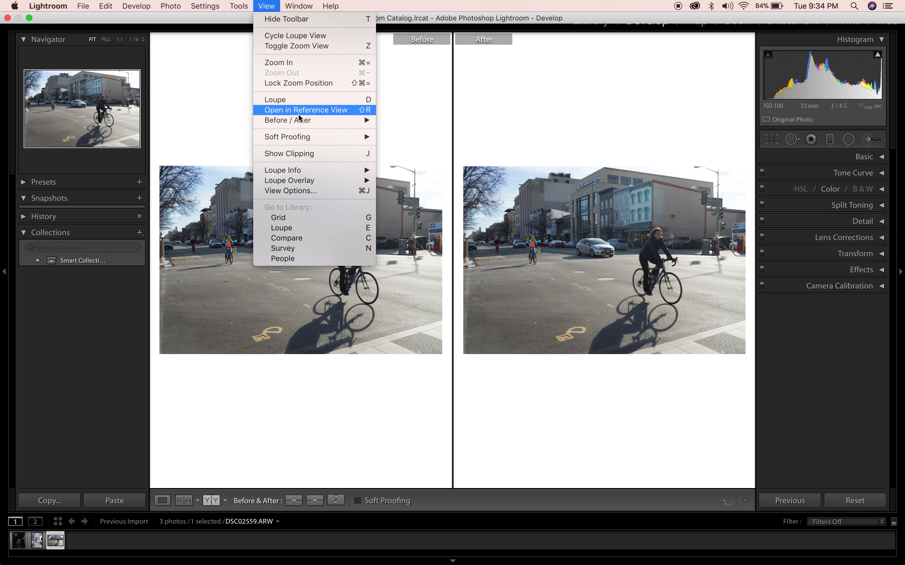
mouse_move(302, 121)
left_click(408, 120)
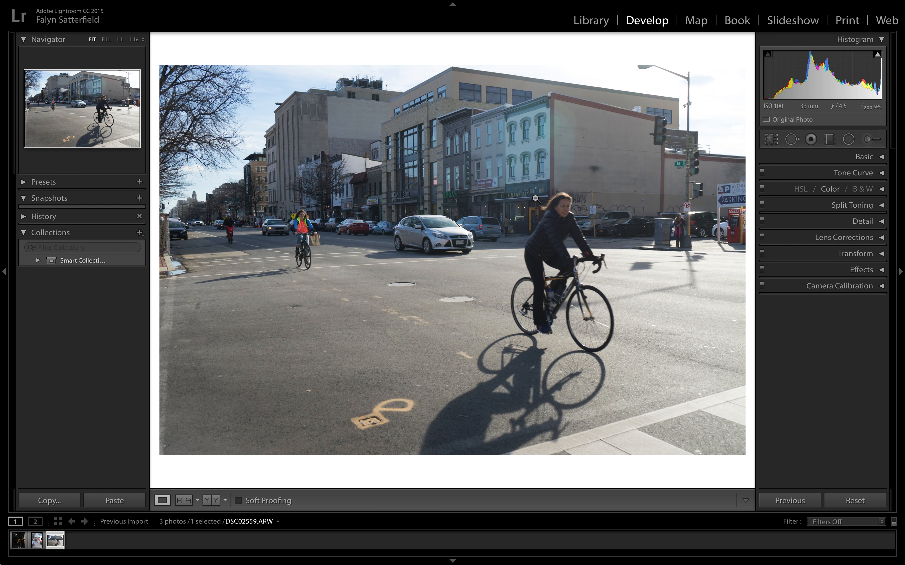
Set the cyclist photo's white balance temperature to 5,625 and tint to +9, and lower its exposure to −0.90
left_click(881, 157)
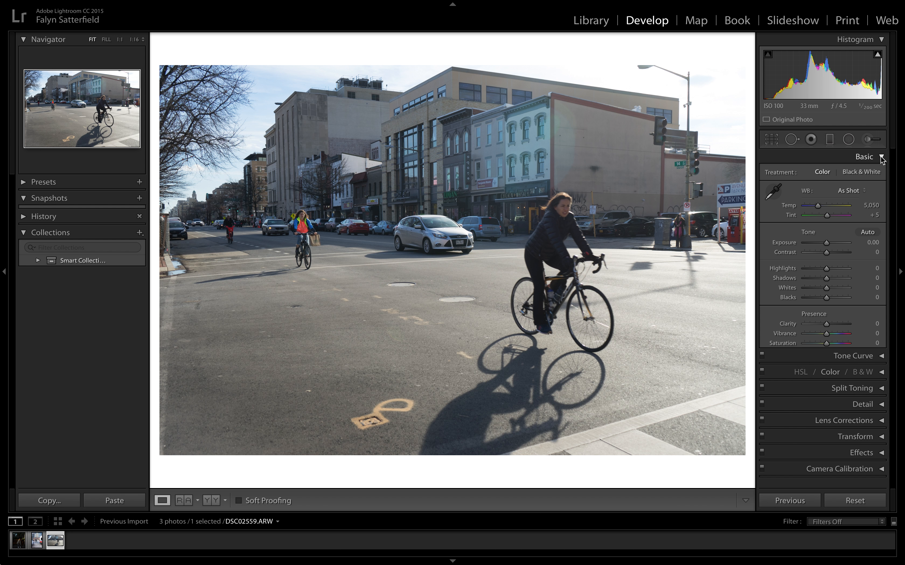
left_click_drag(819, 206, 821, 208)
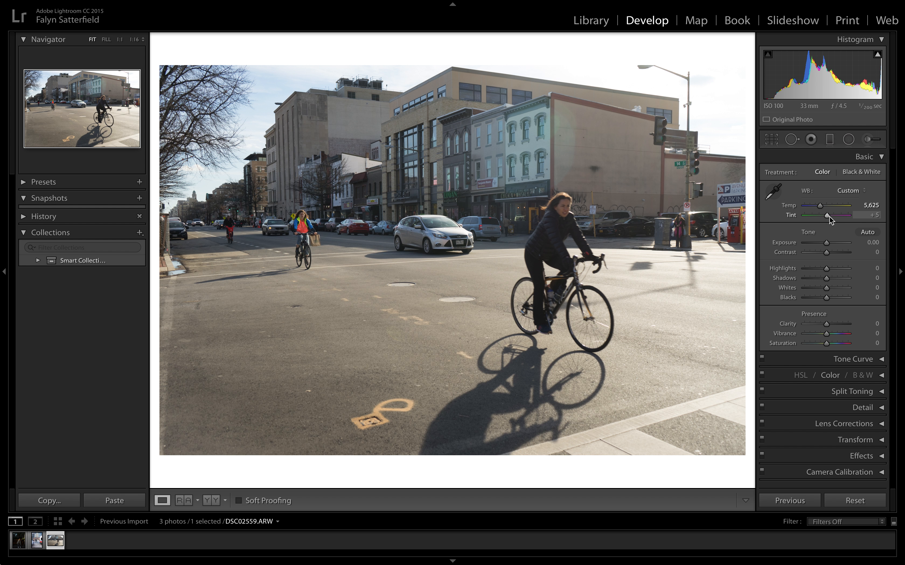
left_click_drag(829, 216, 822, 243)
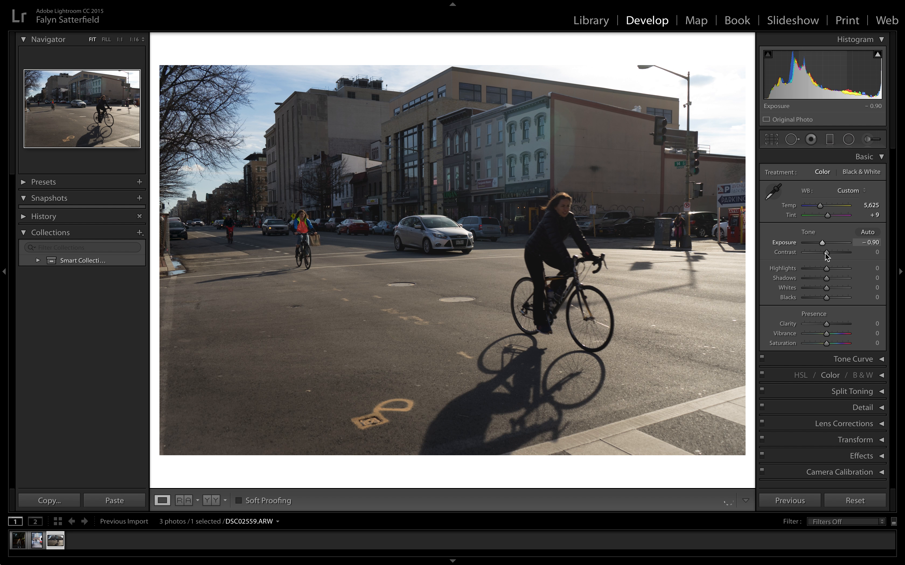
Set the photo's contrast to +15, highlights to −39, shadows to −22, whites to +29 and blacks to −4
left_click_drag(828, 253, 843, 269)
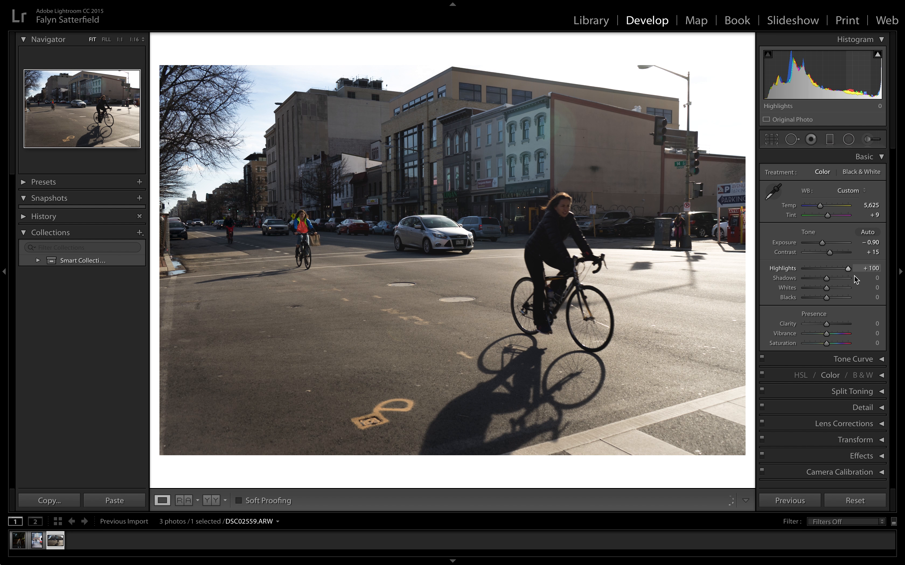
left_click_drag(784, 272, 811, 274)
left_click_drag(816, 270, 817, 270)
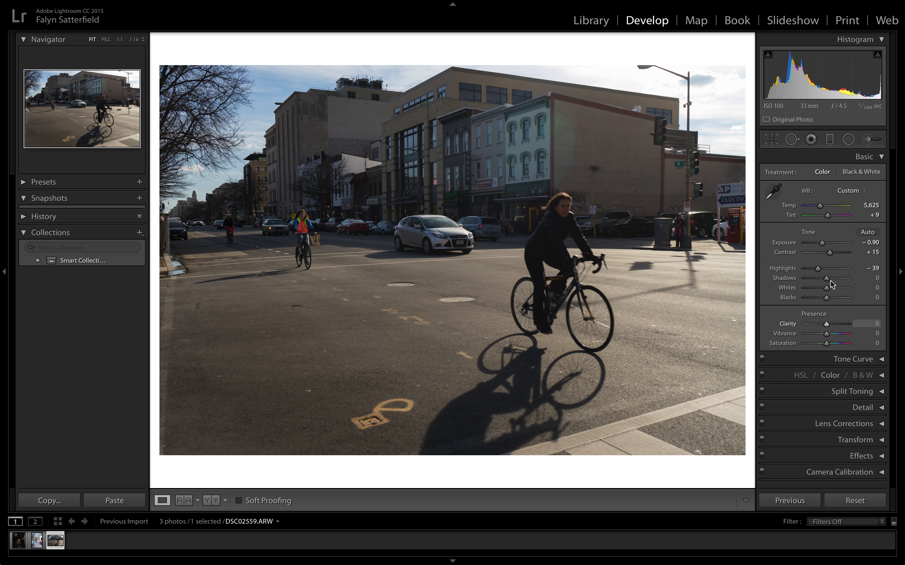
mouse_move(827, 280)
left_mouse_down()
mouse_move(817, 279)
mouse_move(844, 292)
mouse_move(832, 291)
left_mouse_up()
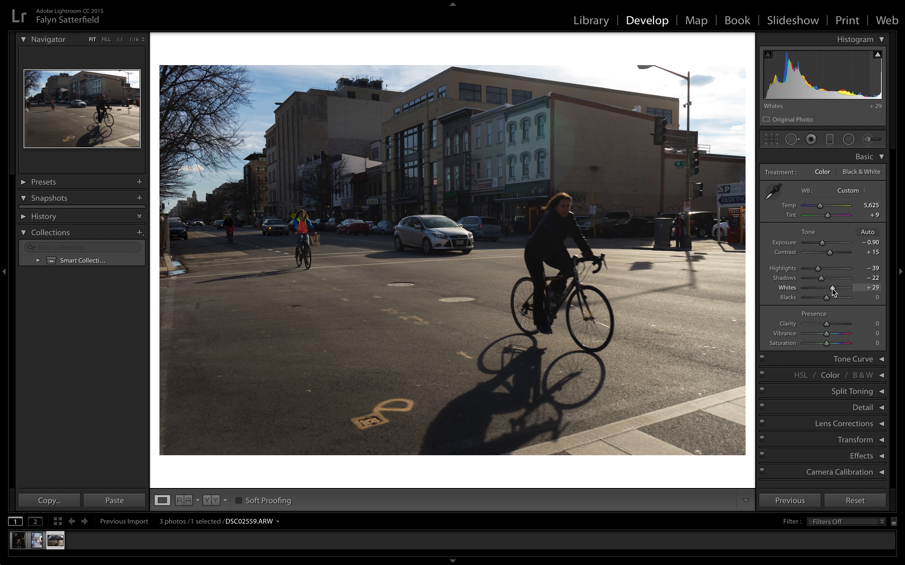
left_click(817, 298)
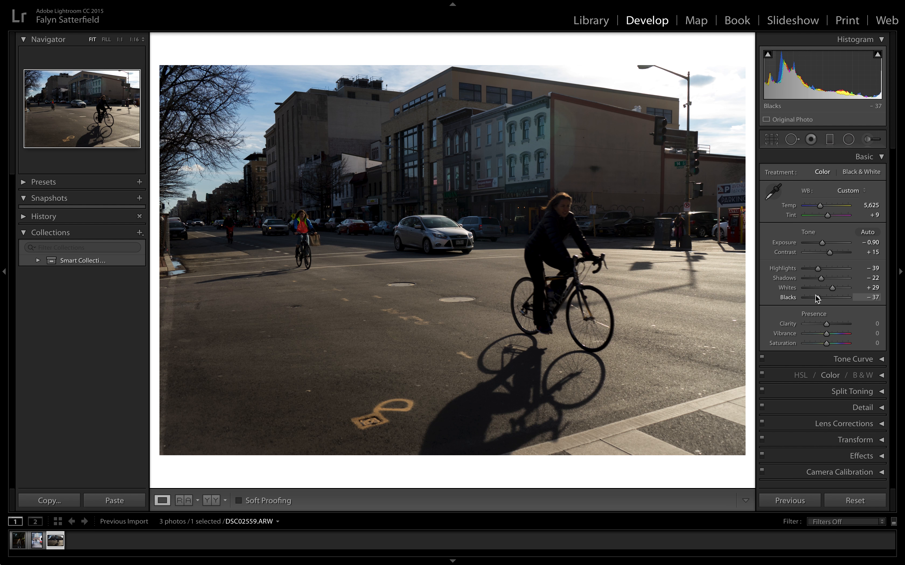
left_click_drag(818, 297, 824, 298)
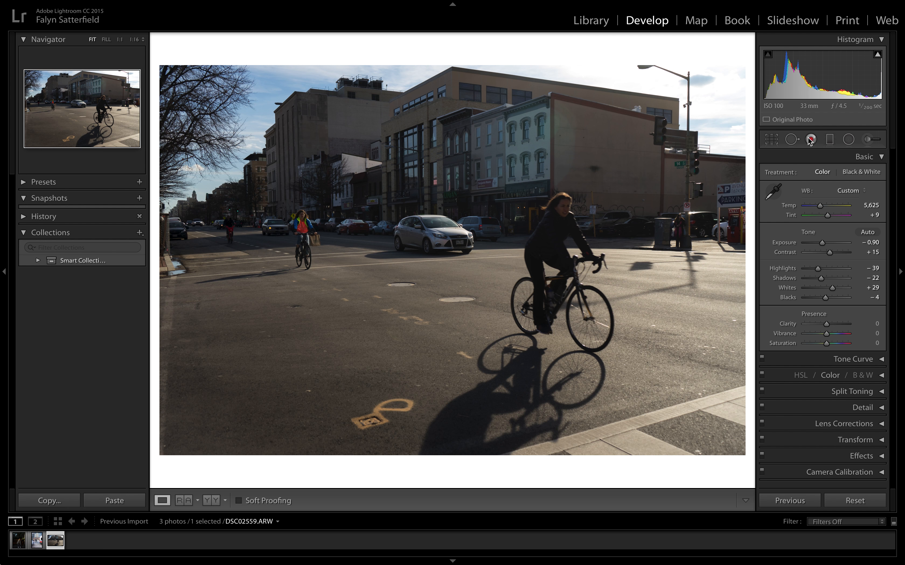
Add a horizontal graduated filter over the upper buildings and move it up to cover the sky
left_click(830, 144)
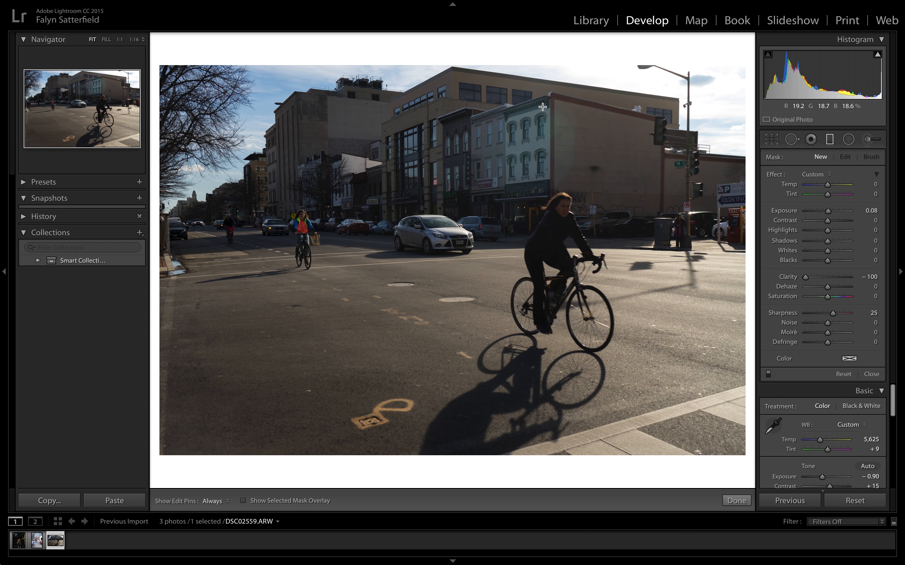
left_click_drag(268, 113, 269, 190)
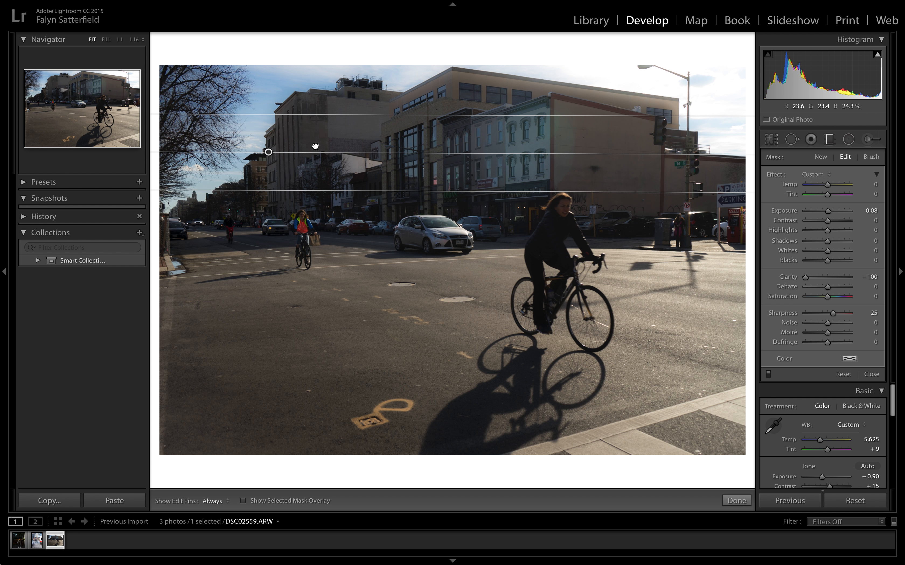
left_click_drag(317, 146, 691, 108)
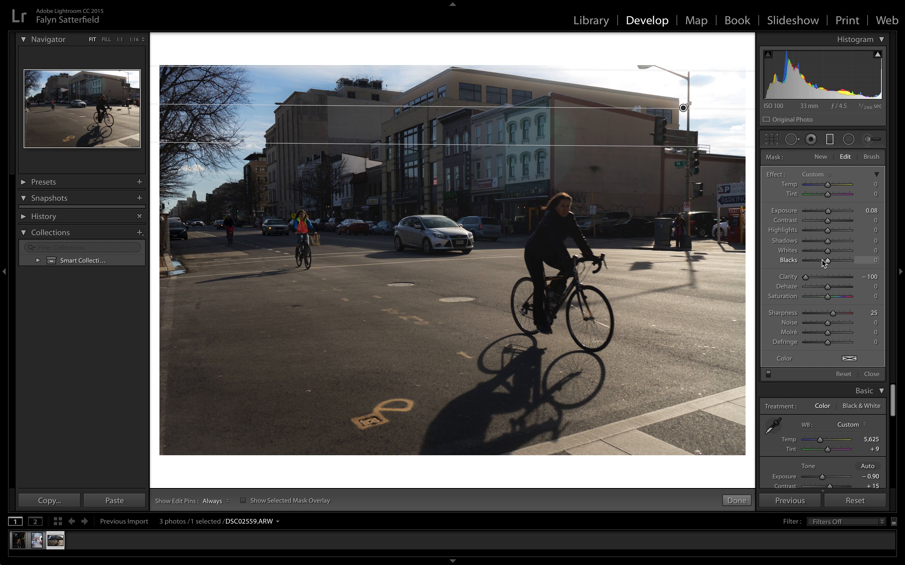
Set the sky filter's clarity to 5 and exposure to −0.44, and shift the filter slightly higher
left_click(829, 278)
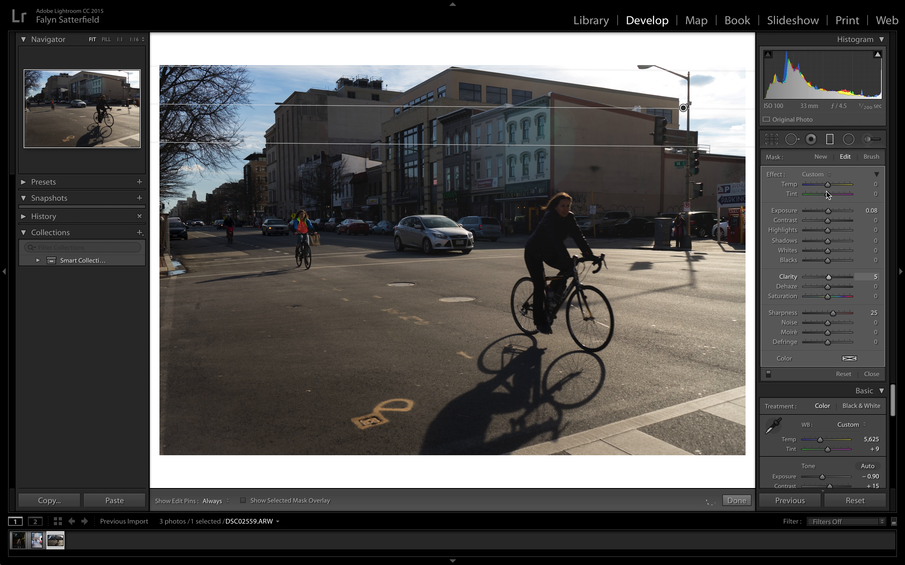
left_click_drag(828, 212, 823, 213)
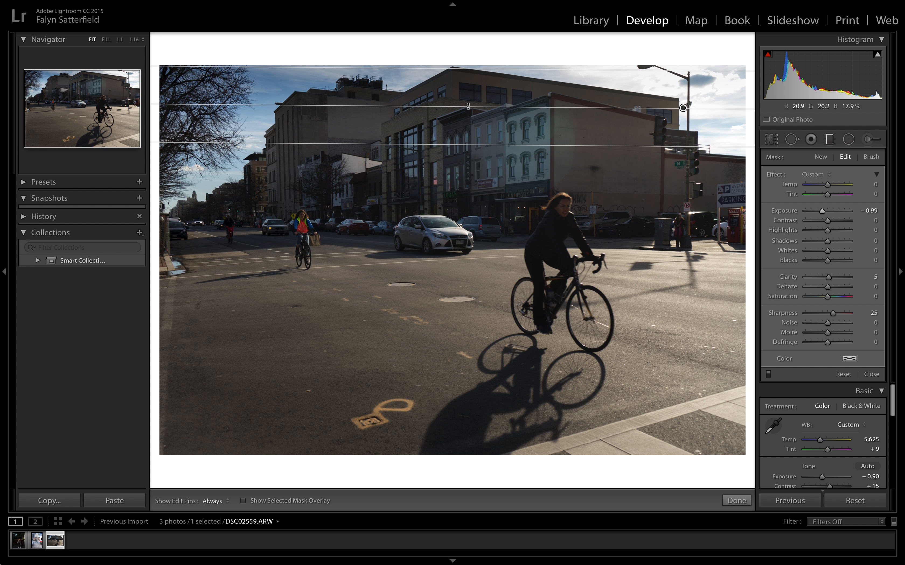
left_click_drag(651, 103, 650, 101)
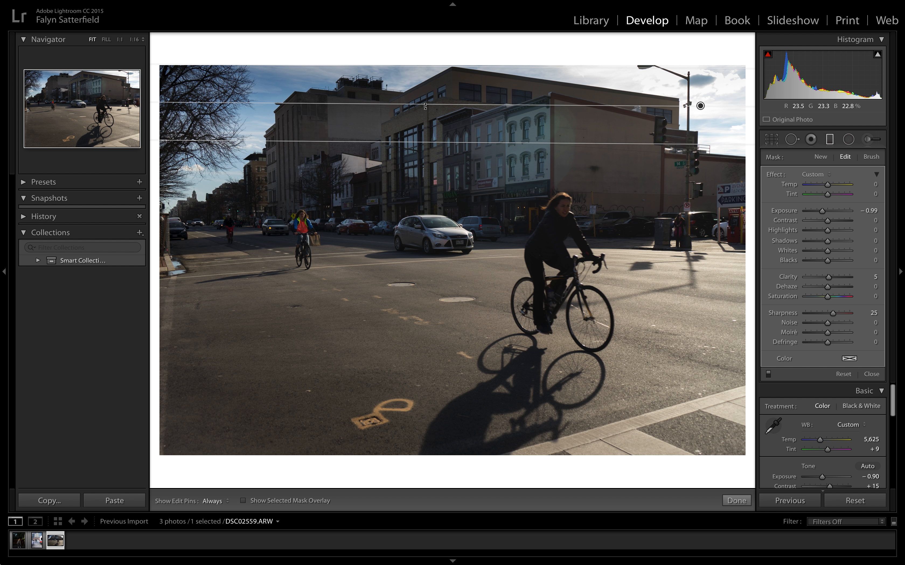
left_click(825, 212)
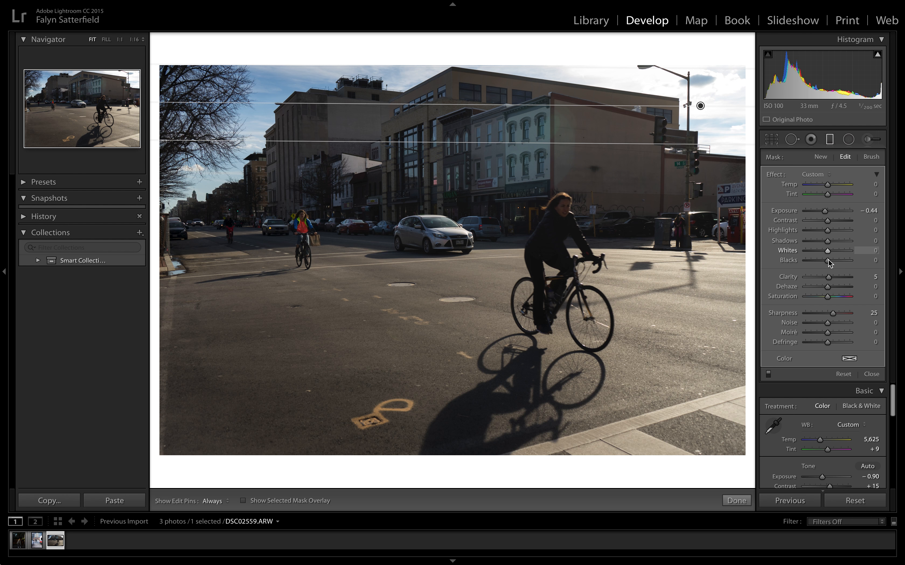
Set the sky filter's blacks to −7 and whites to −48
left_click(812, 260)
left_click(824, 261)
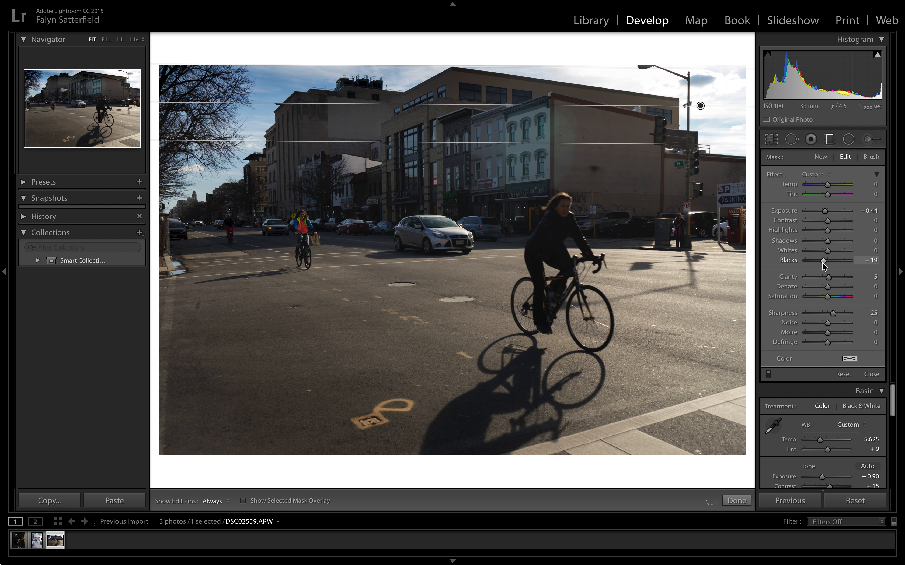
left_click(825, 262)
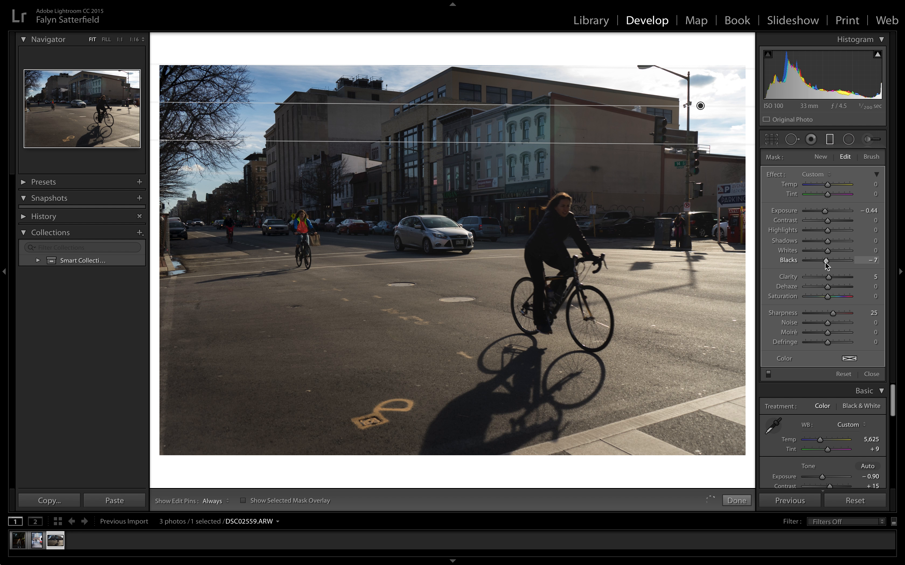
mouse_move(827, 252)
left_mouse_down()
mouse_move(810, 252)
mouse_move(818, 252)
left_mouse_up()
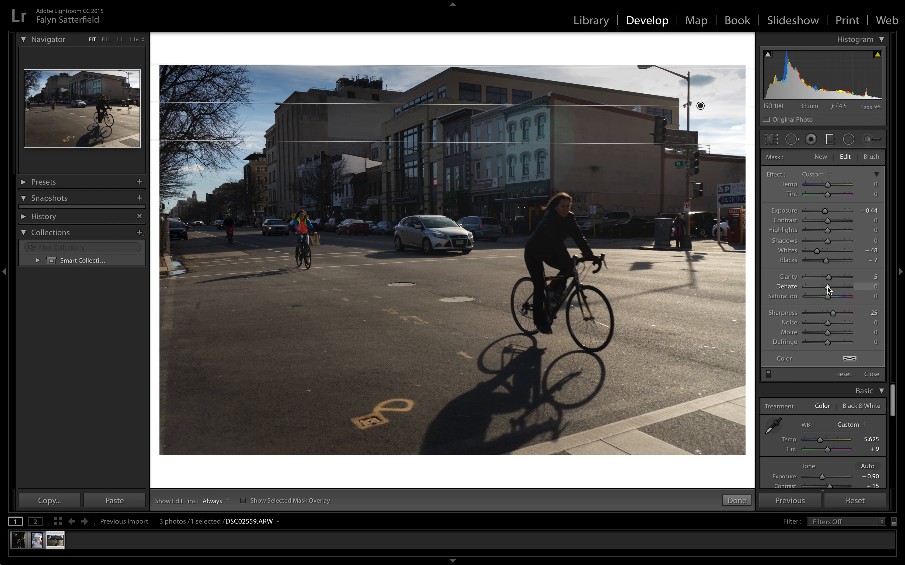
Set the sky filter's dehaze to 30, saturation to −44 and exposure to −0.24
left_click(837, 287)
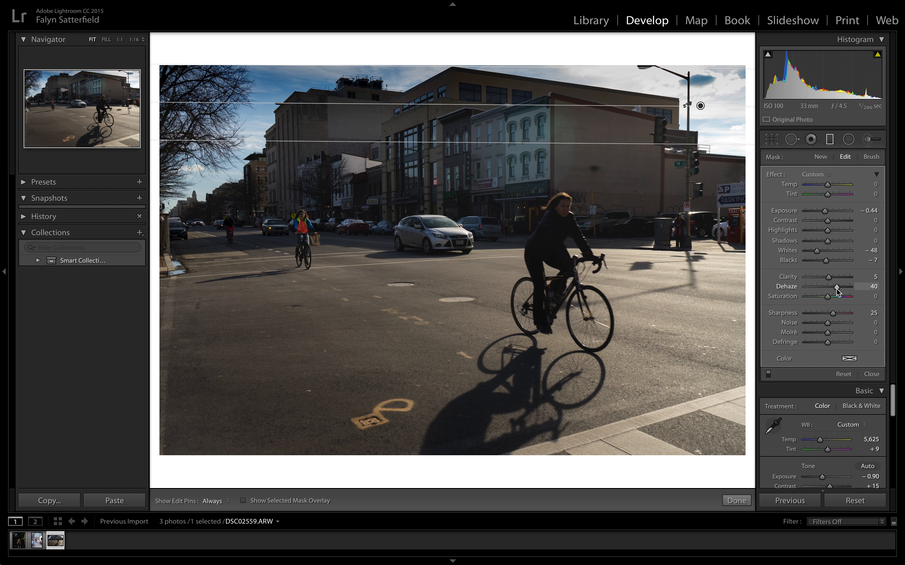
left_click_drag(837, 288, 835, 288)
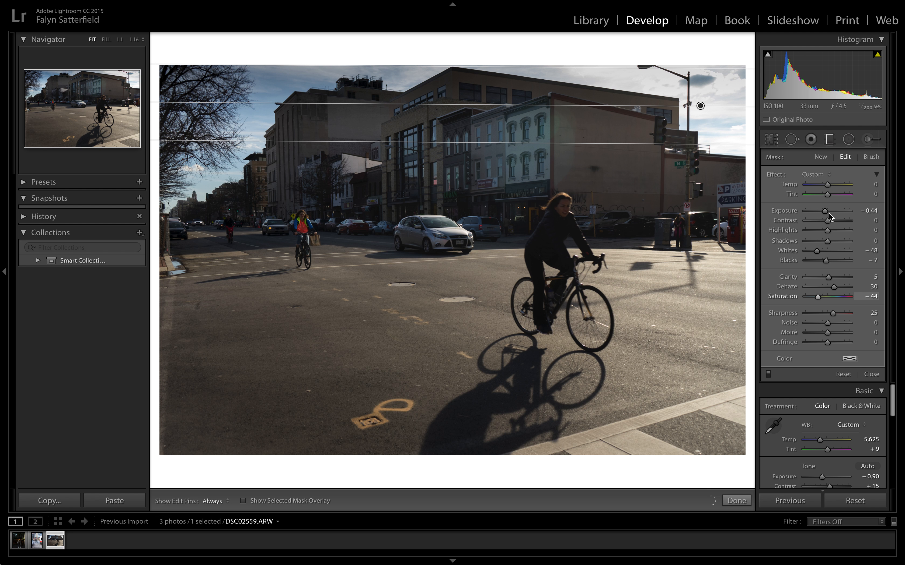
left_click_drag(824, 212, 826, 212)
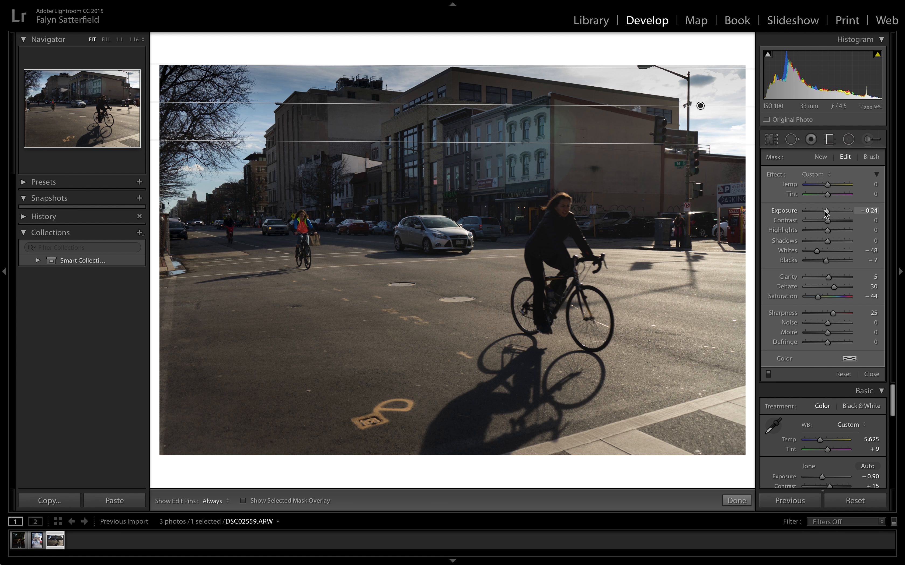
Crop the street photo tighter from its upper-right corner at the original aspect ratio and reposition the photo inside the frame
left_click(699, 193)
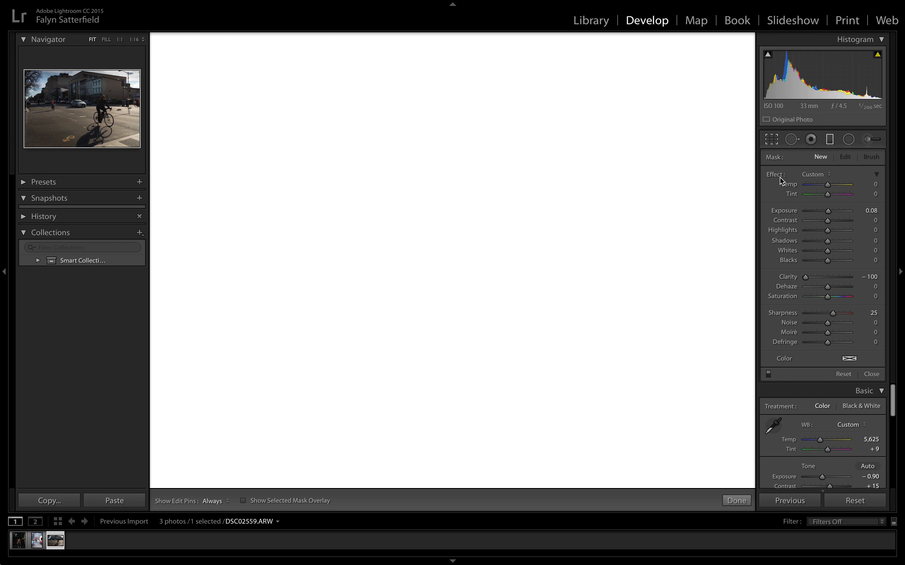
key("r")
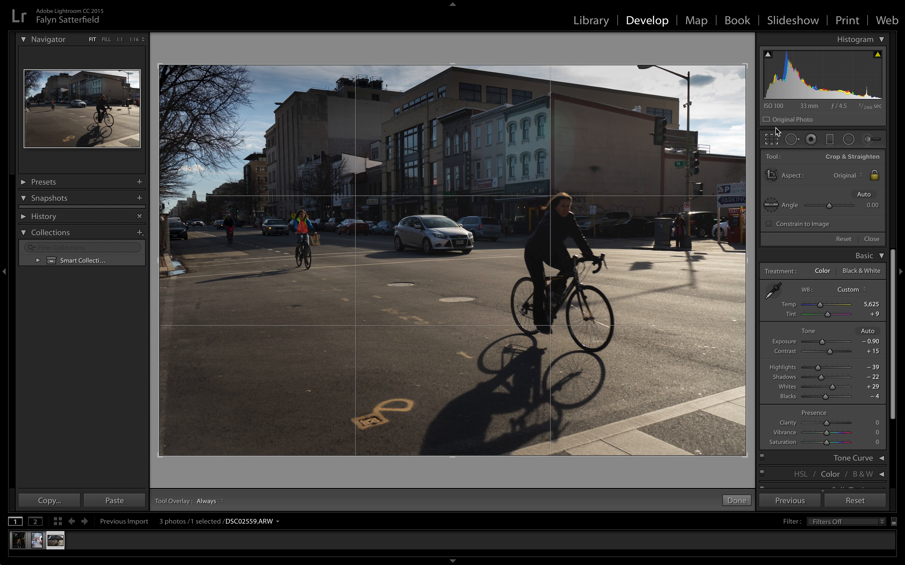
left_click_drag(745, 66, 724, 74)
left_click_drag(598, 186, 596, 200)
key("Return")
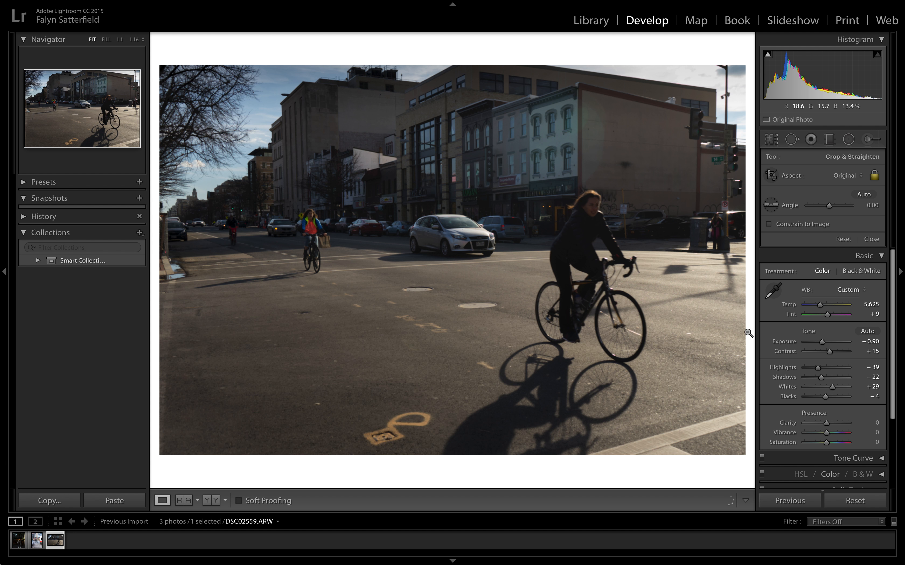
Readjust the crop by shifting the photo down until its upper edge meets the crop frame
left_click(769, 139)
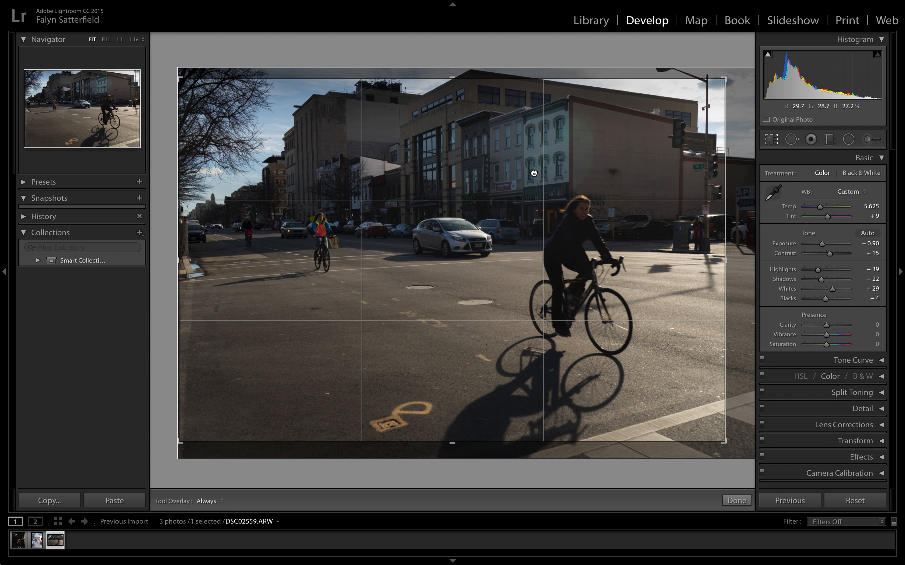
left_click_drag(534, 177, 534, 182)
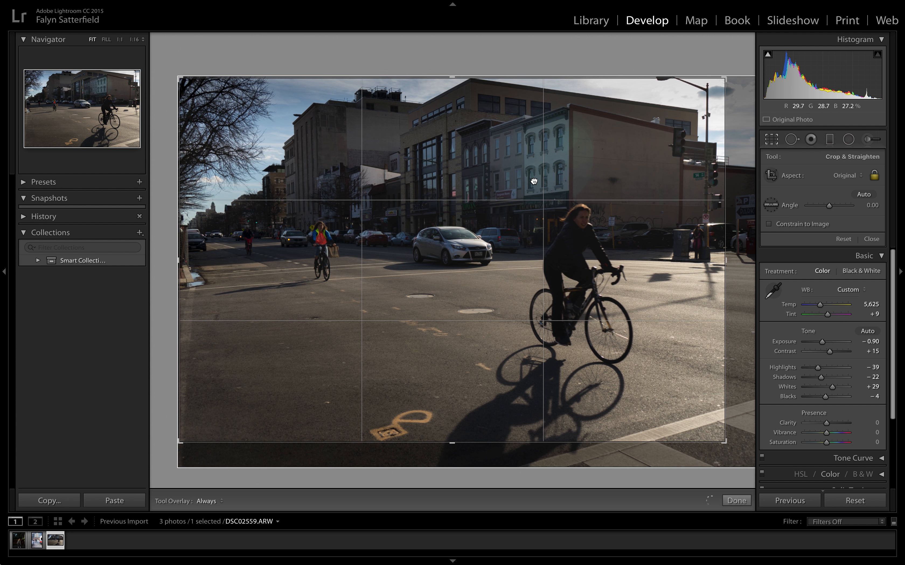
key("Return")
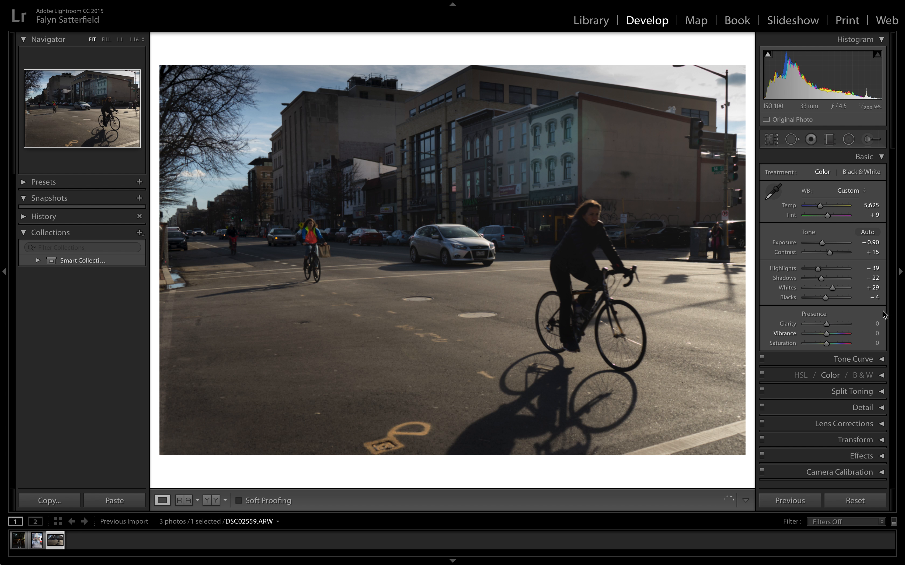
Set the photo's overall clarity to +23
left_click_drag(827, 324, 832, 323)
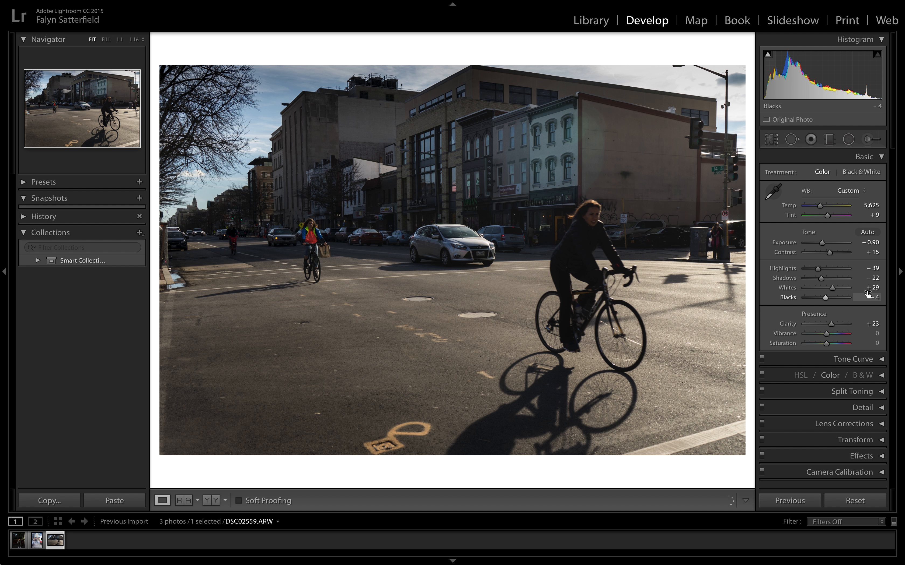
left_click(876, 158)
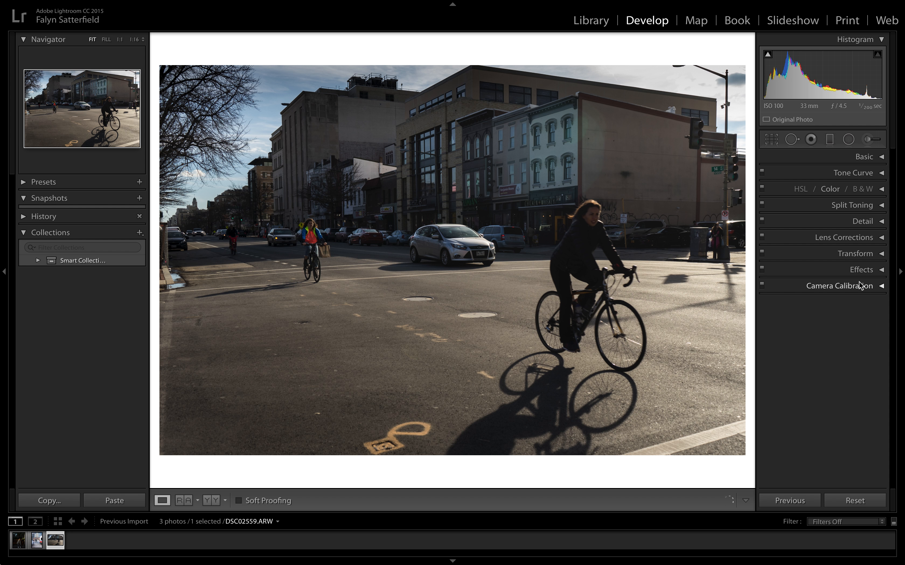
Mute the yellows in the color adjustments, with luminance at −44 and saturation around −71
left_click(880, 190)
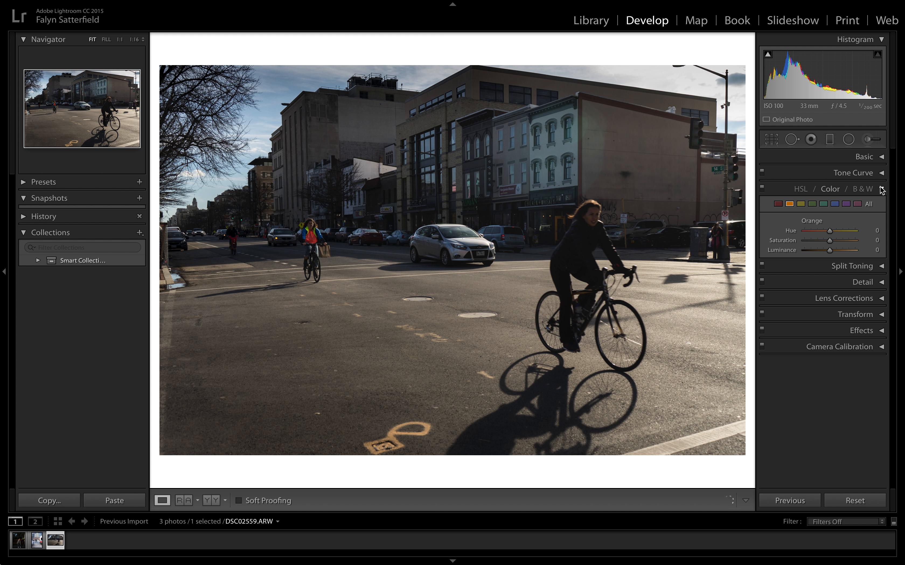
left_click(800, 203)
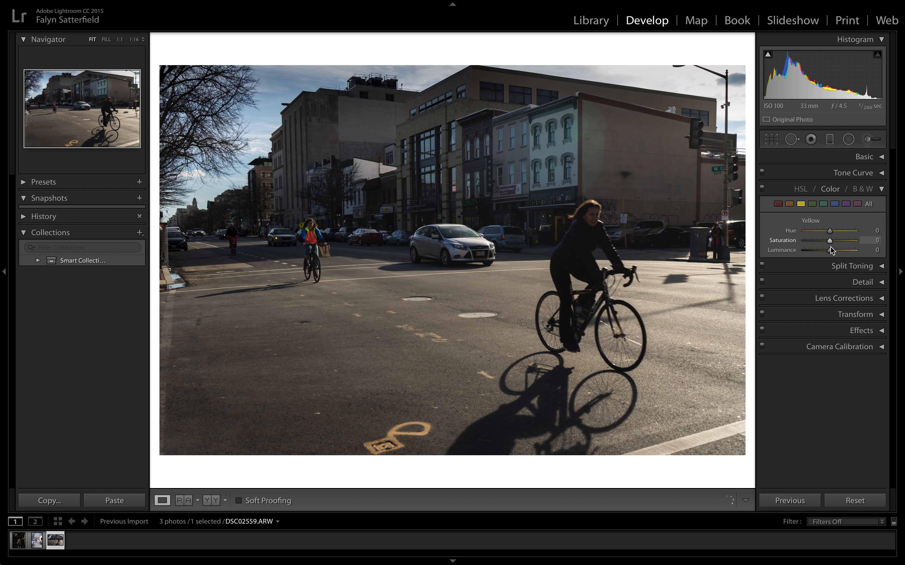
left_click_drag(829, 250, 812, 240)
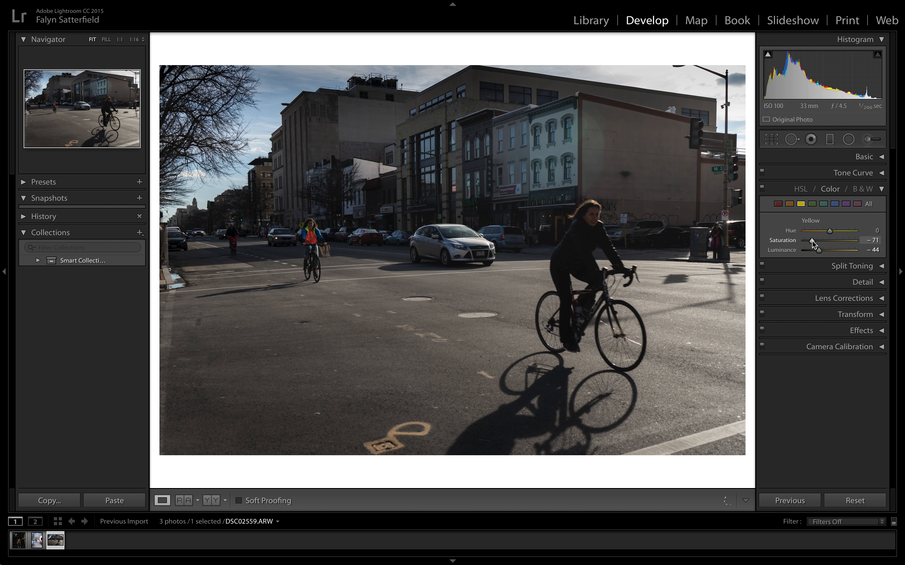
left_click_drag(811, 242, 813, 242)
Set the blue luminance to +12 and the blue saturation to −22
left_click(834, 205)
mouse_move(830, 250)
left_mouse_down()
mouse_move(811, 250)
mouse_move(830, 253)
mouse_move(826, 241)
left_mouse_up()
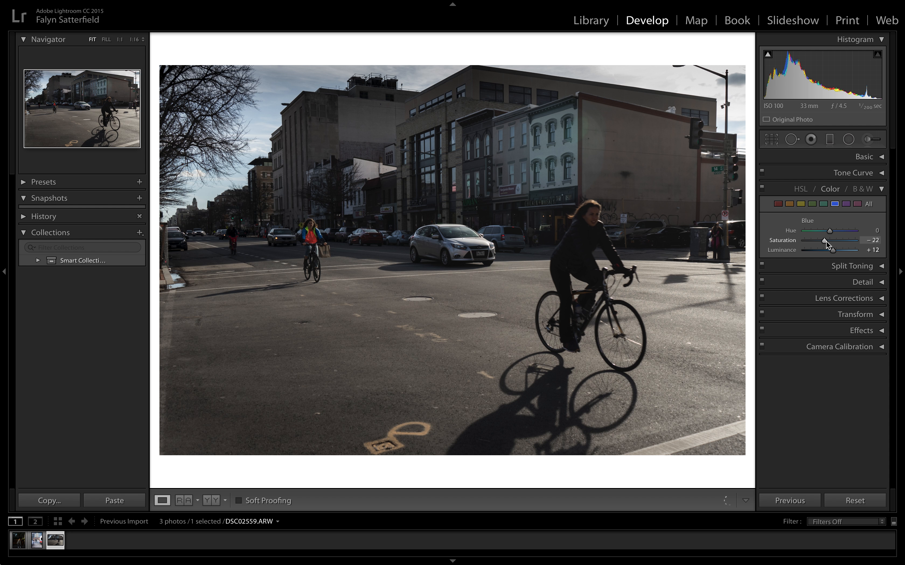
left_click(882, 189)
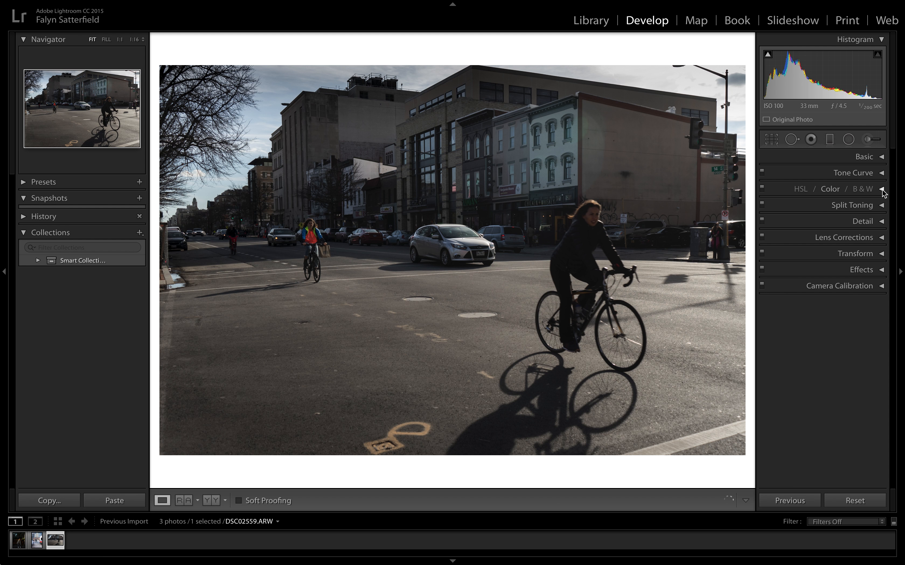
Set the sharpening amount to 32 and the luminance noise reduction to 3
left_click(882, 222)
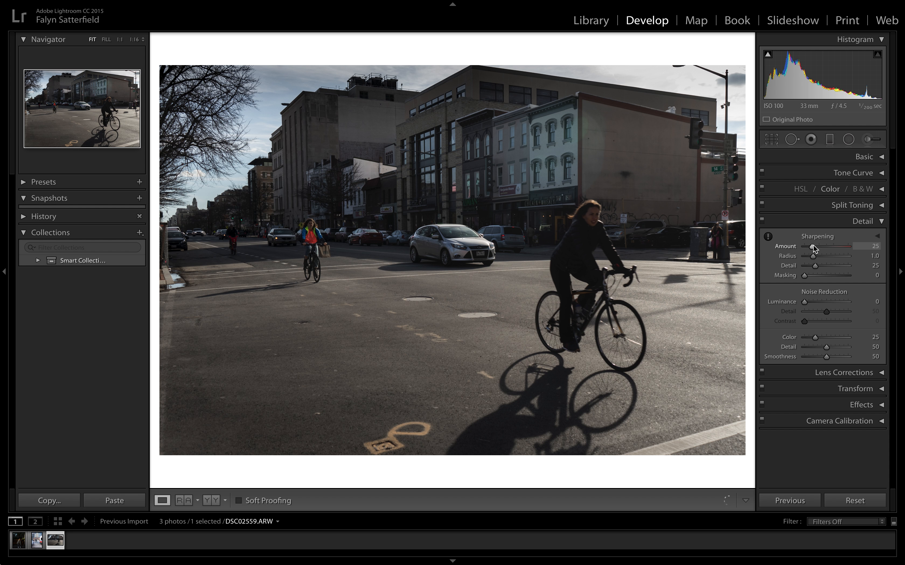
left_click_drag(816, 248, 817, 249)
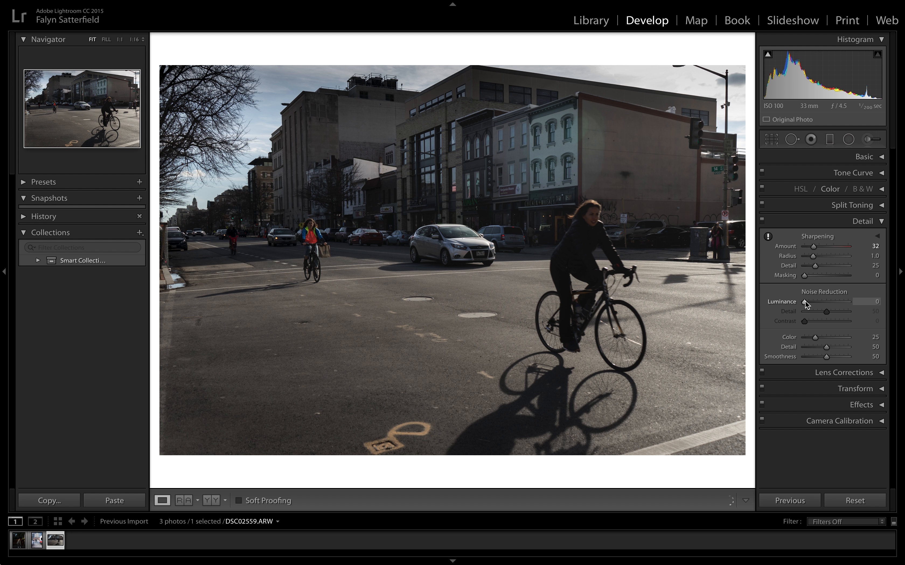
left_click_drag(804, 302, 807, 301)
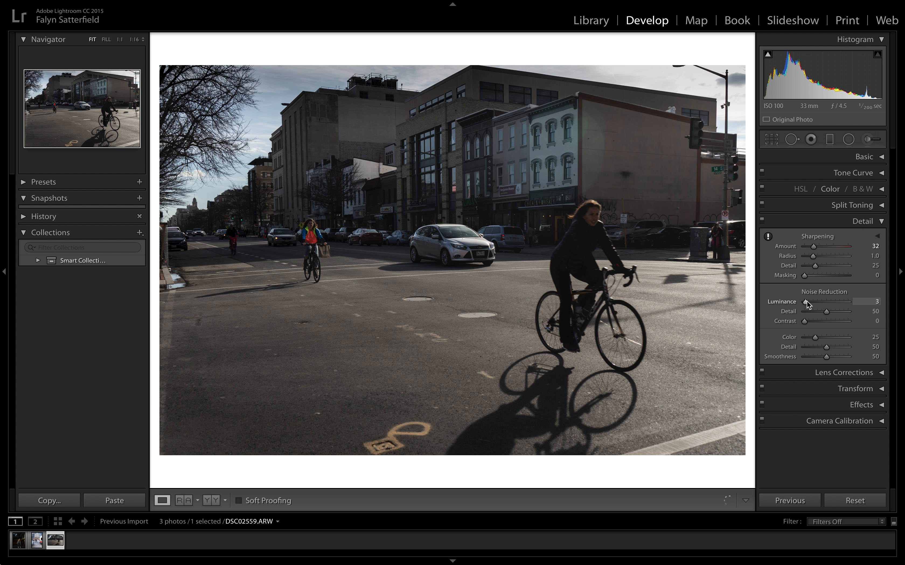
left_click(883, 227)
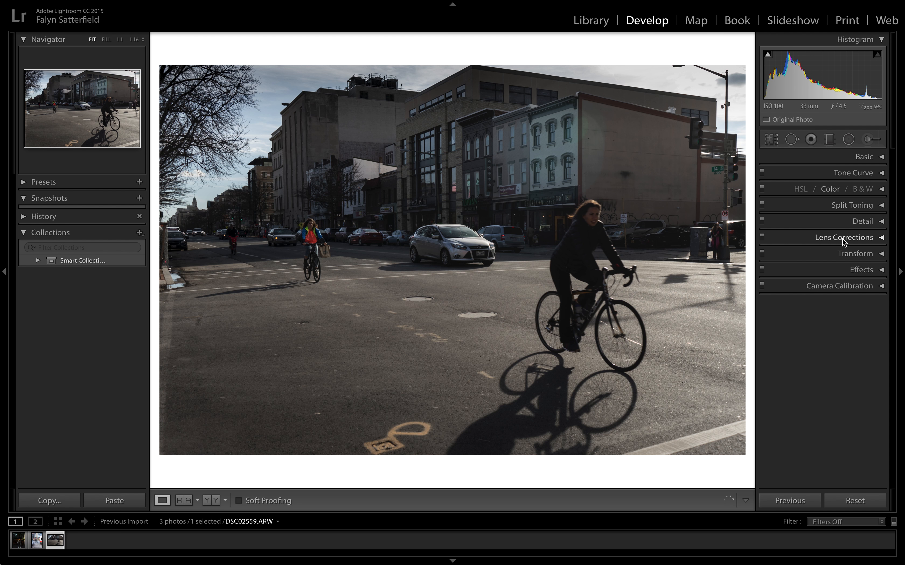
Straighten the street scene's perspective with the automatic Upright correction
left_click(877, 257)
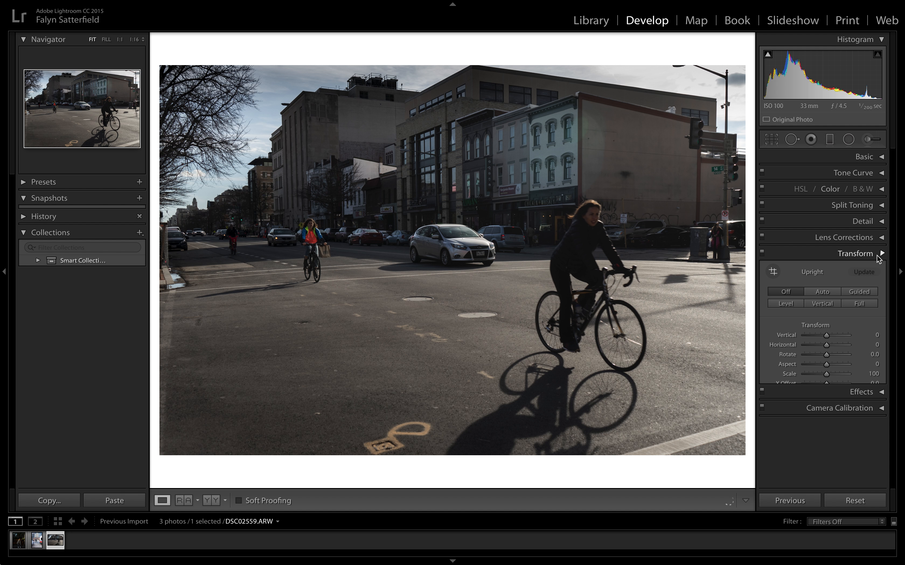
left_click(823, 292)
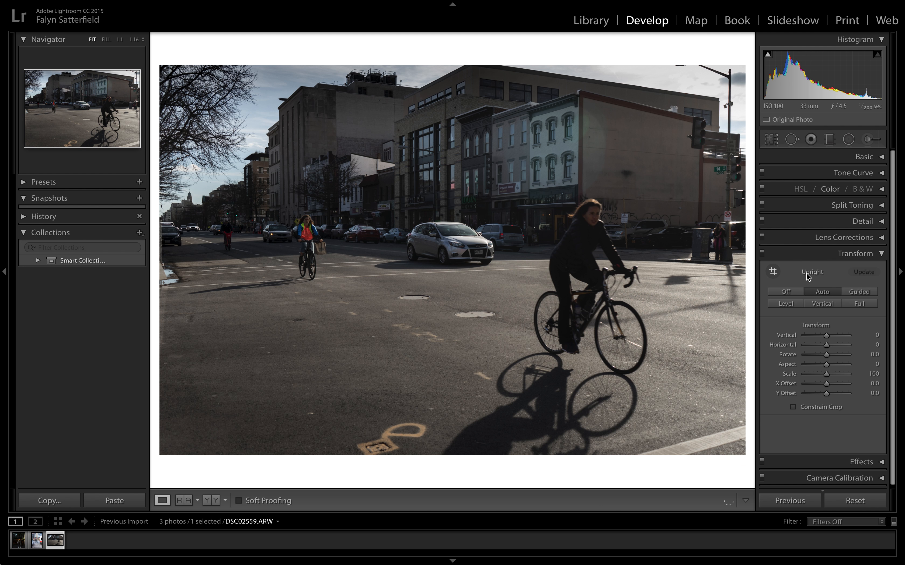
left_click(881, 256)
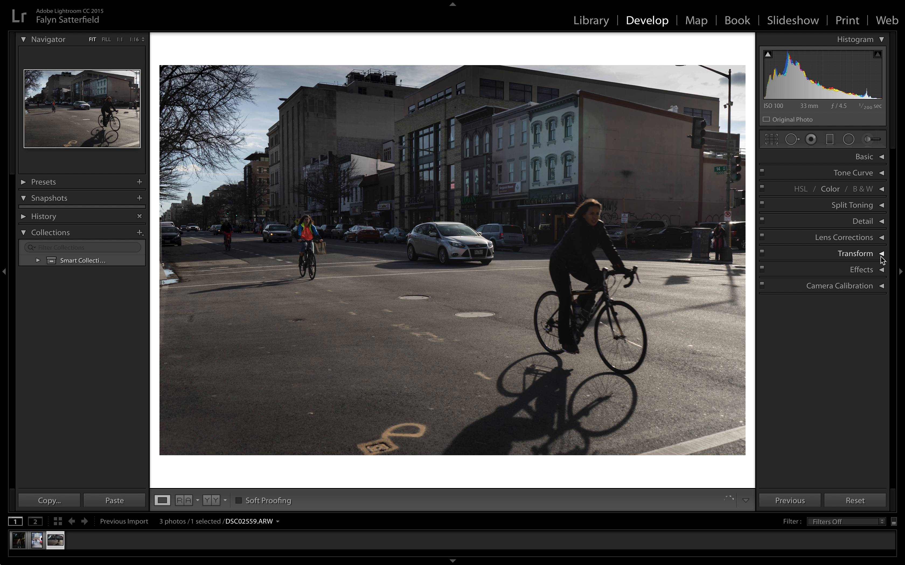
Set the whole photo's dehaze amount to +14
left_click(882, 270)
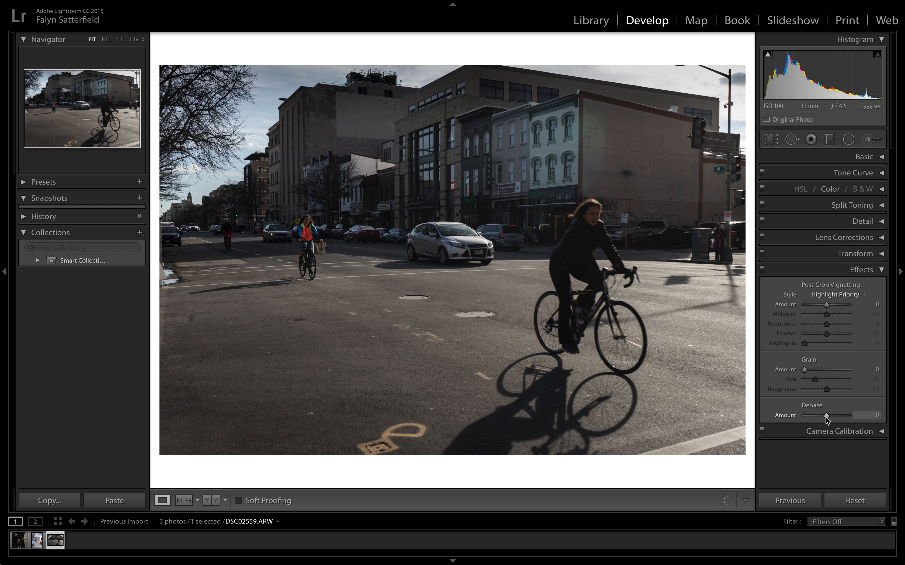
left_click_drag(825, 417, 829, 419)
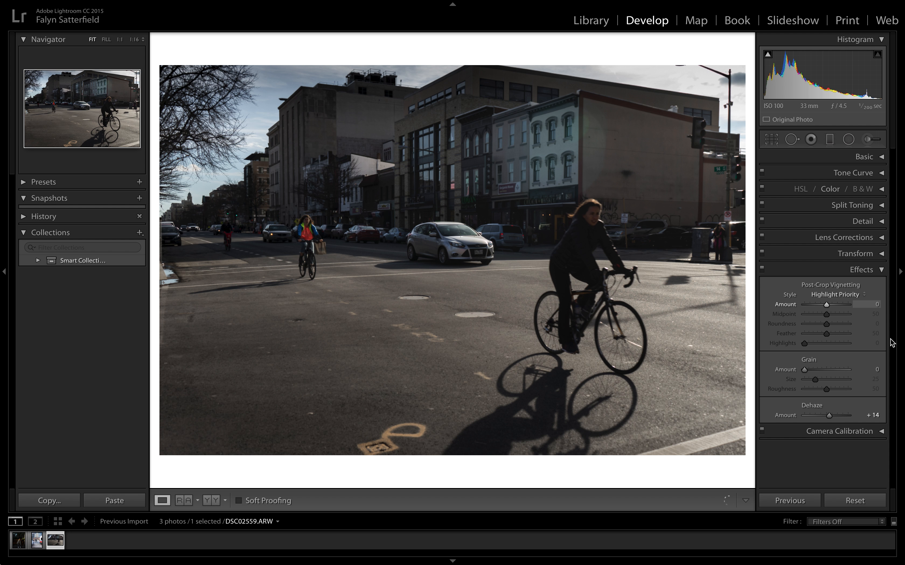
left_click(881, 271)
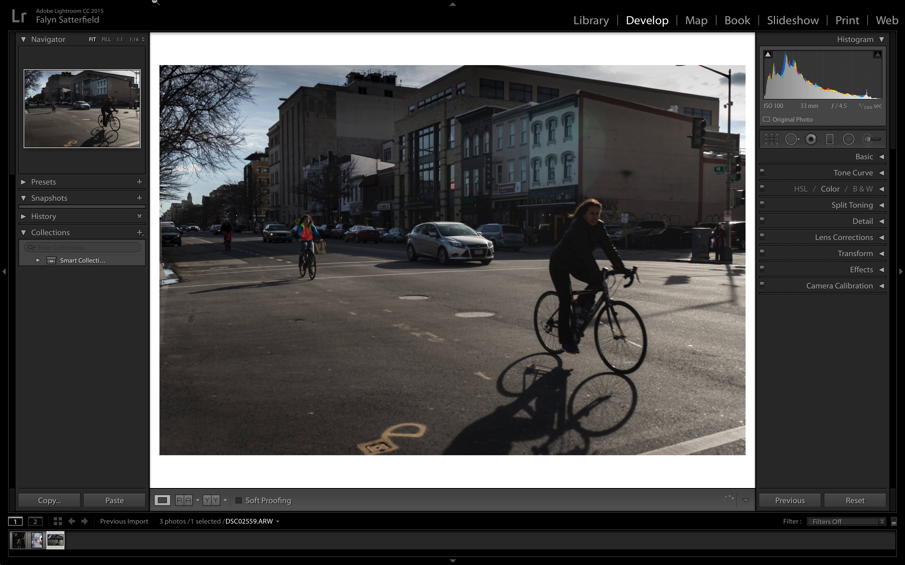
Compare the original and edited cyclist photo side by side in the left/right before-and-after view
mouse_move(211, 3)
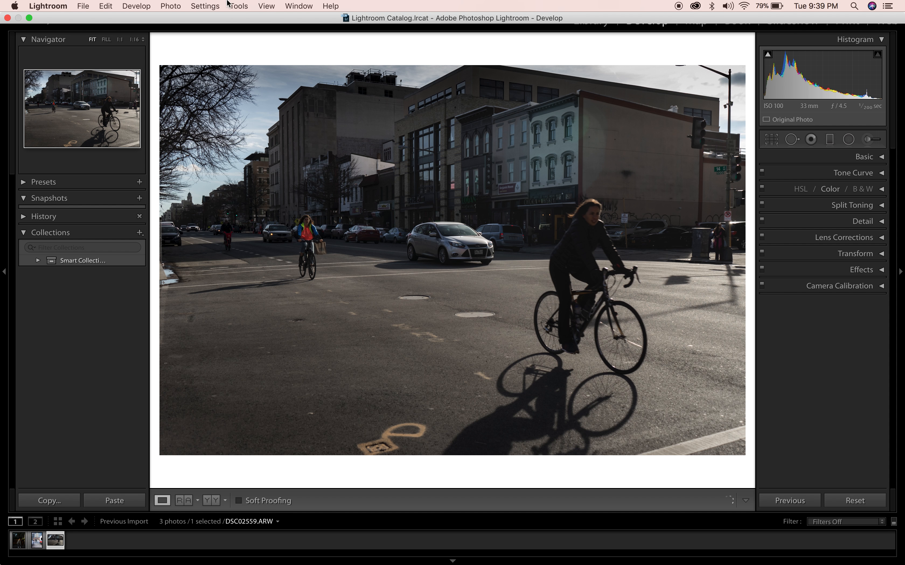
left_click(266, 6)
mouse_move(310, 120)
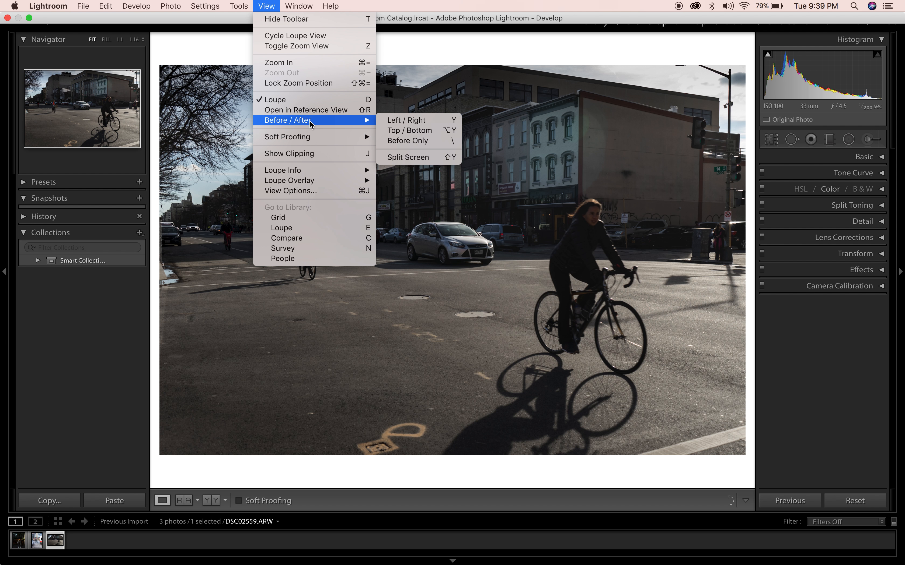
left_click(393, 120)
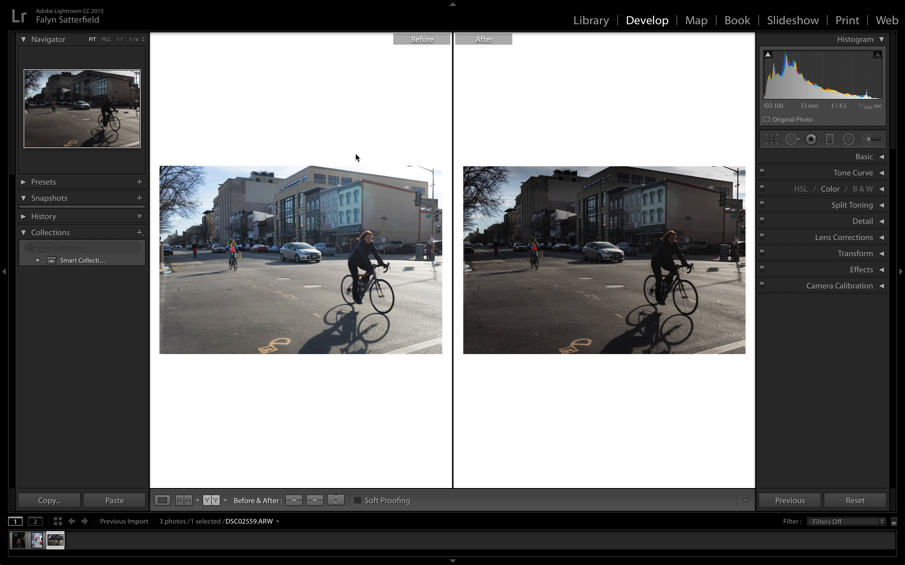
mouse_move(445, 3)
mouse_move(323, 4)
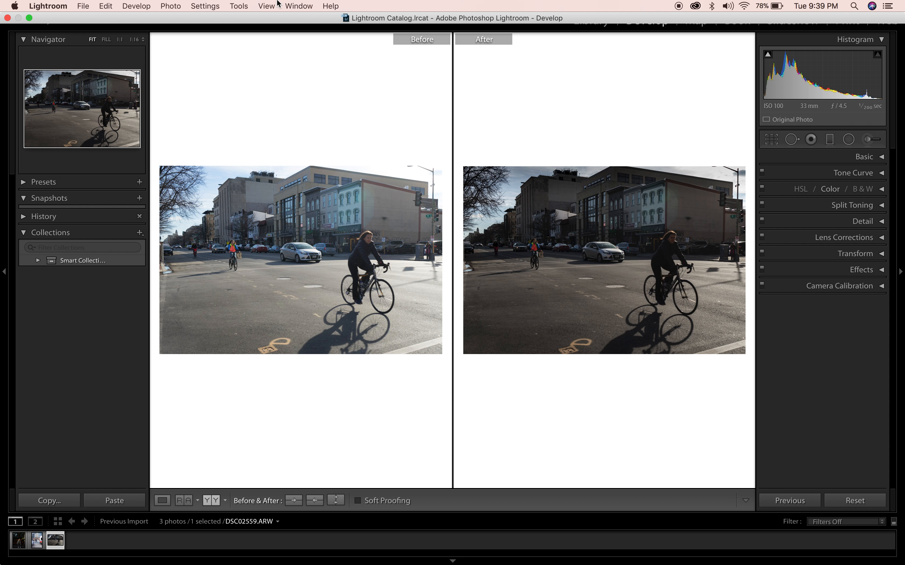